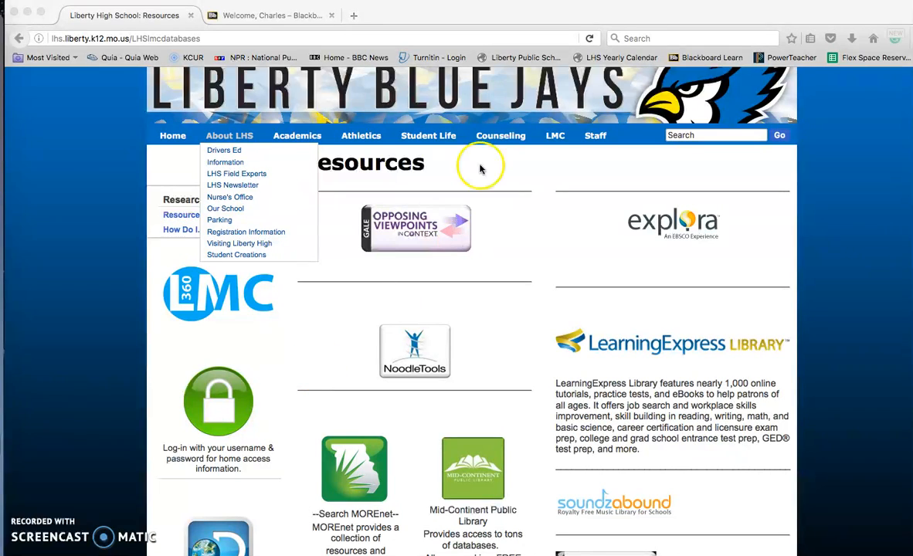
Step: Open NoodleTools from the school LMC's research resources page
click(555, 135)
click(562, 177)
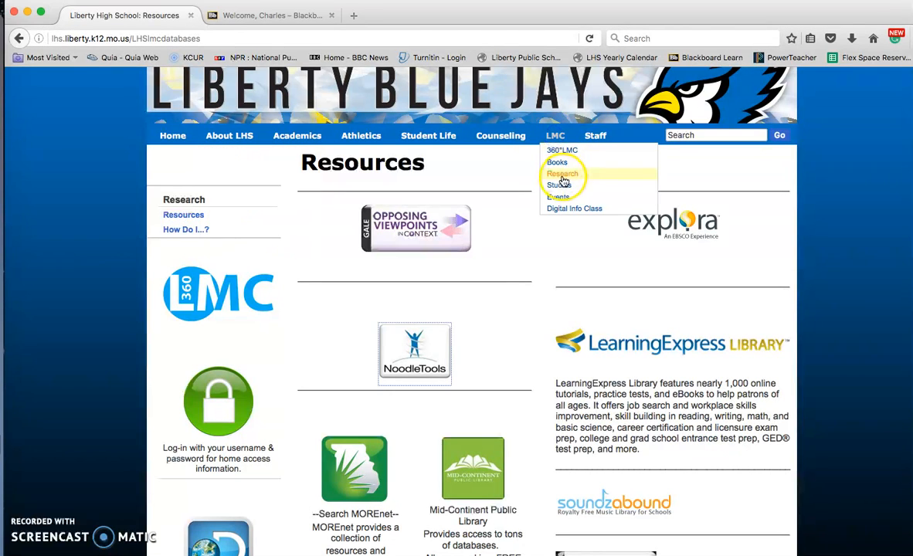
click(442, 356)
click(428, 207)
click(444, 198)
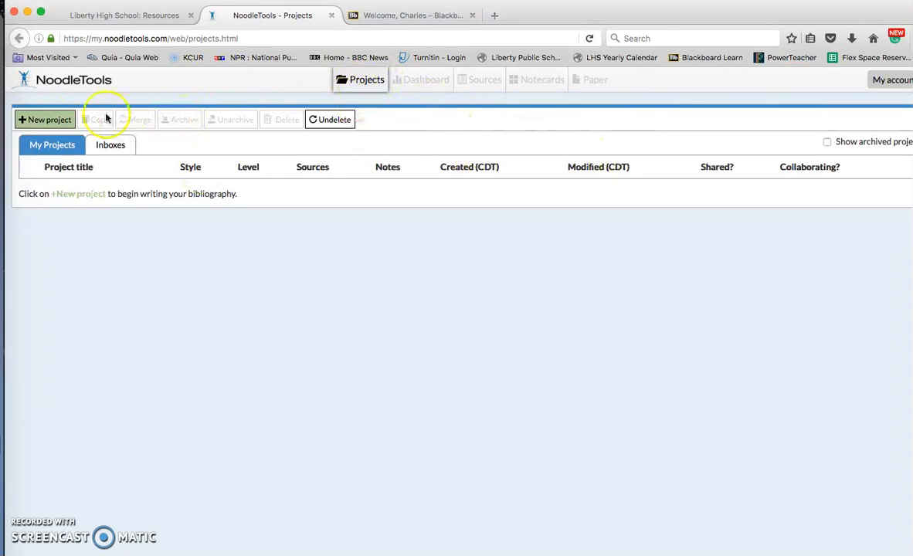
Step: Create a project titled "Research Letter 2" with MLA citation style and the Advanced citation level
click(42, 121)
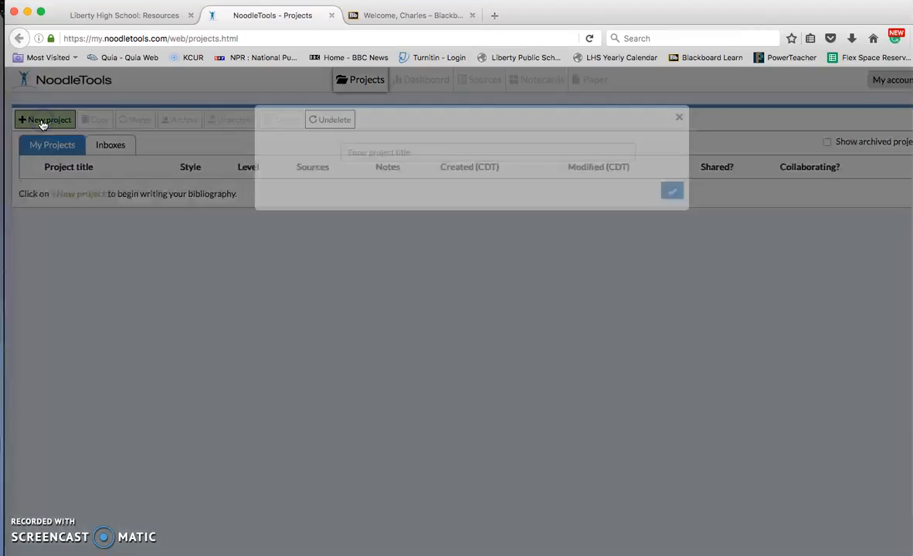
text(Res)
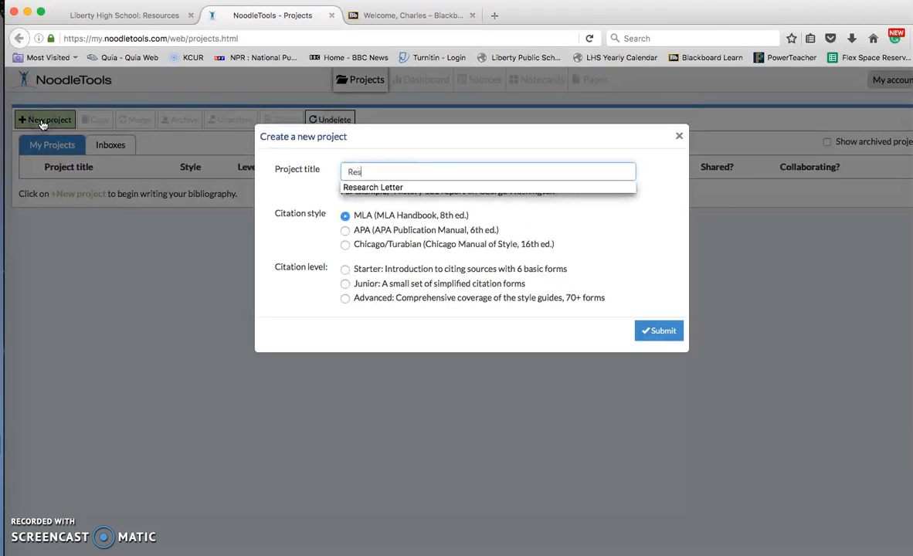
text(earch Letter)
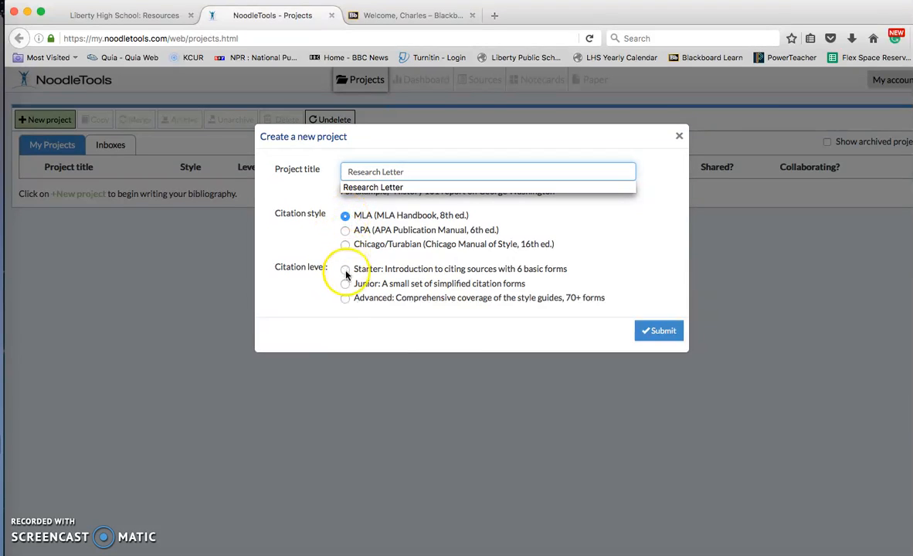
click(345, 300)
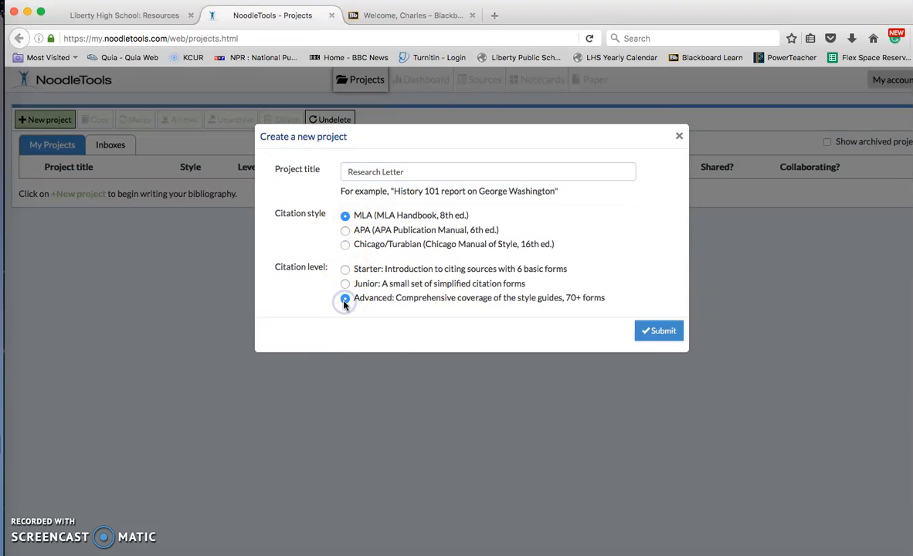
click(658, 332)
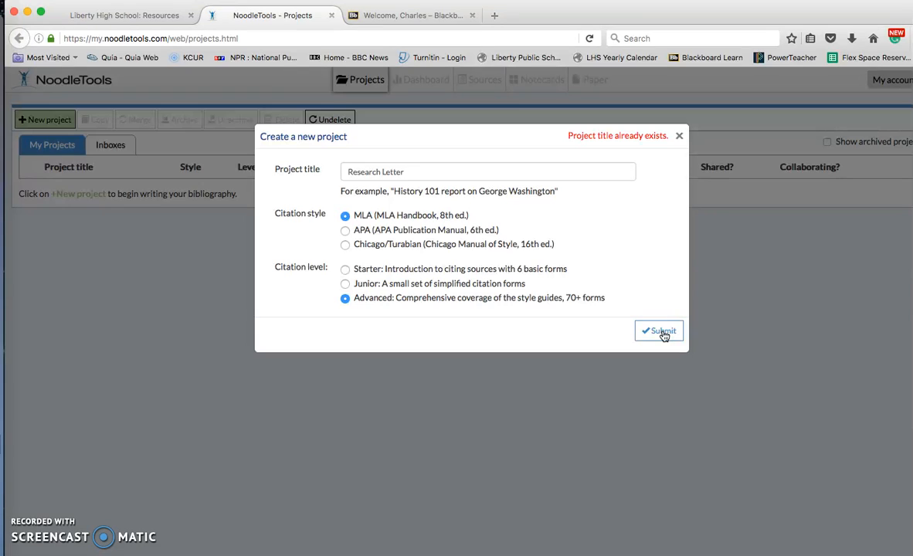
click(415, 172)
text(2)
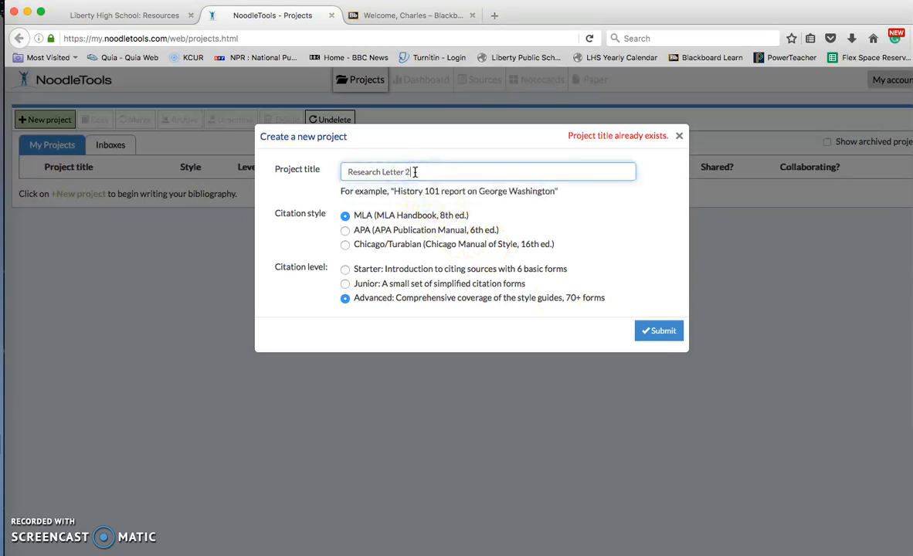
click(653, 332)
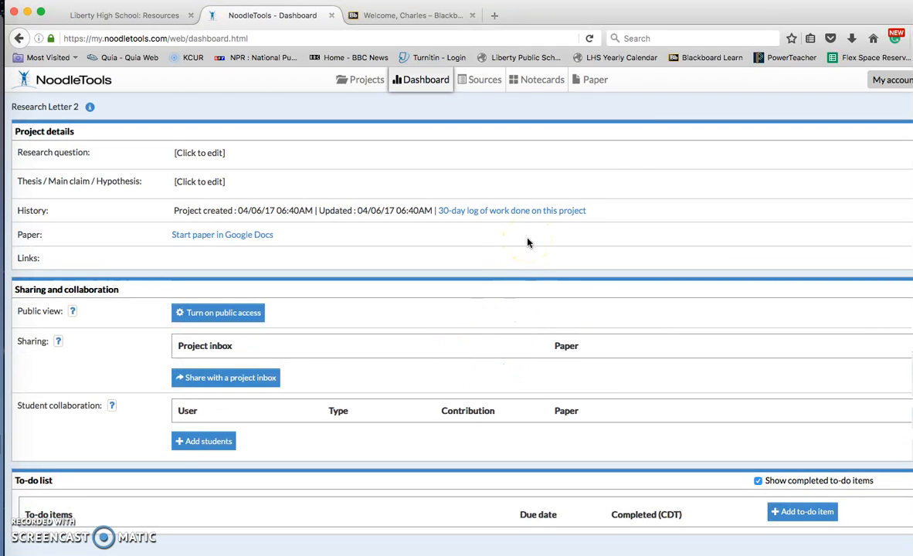
Step: Start a new citation in the project's sources for a journal article accessed through a database
click(480, 86)
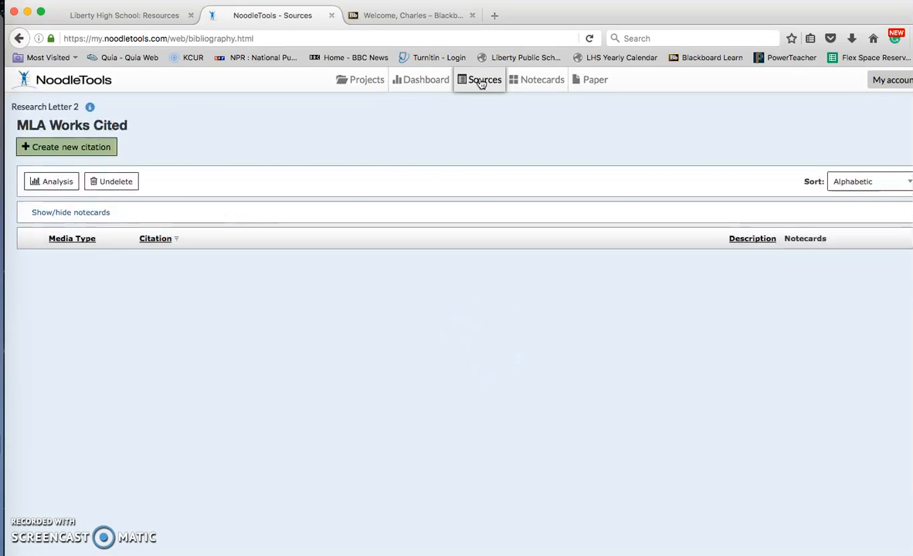
click(92, 153)
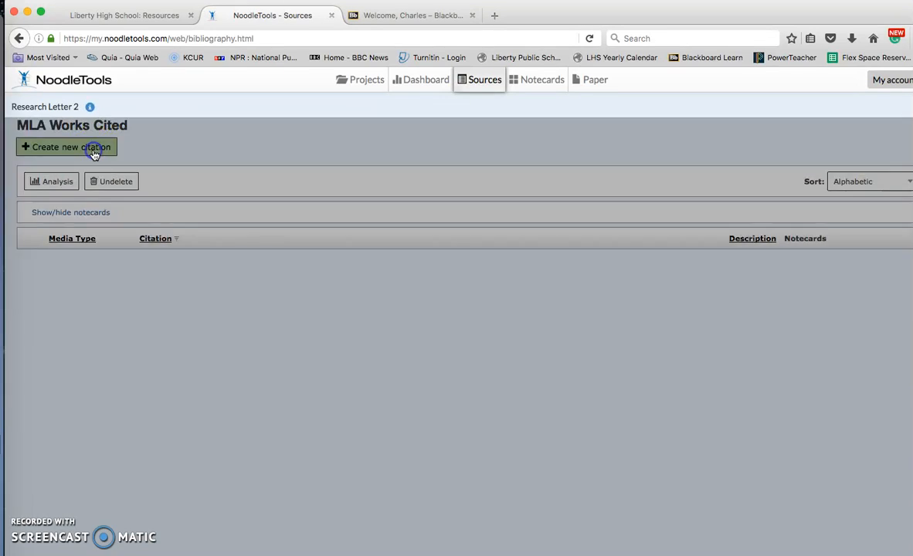
click(92, 151)
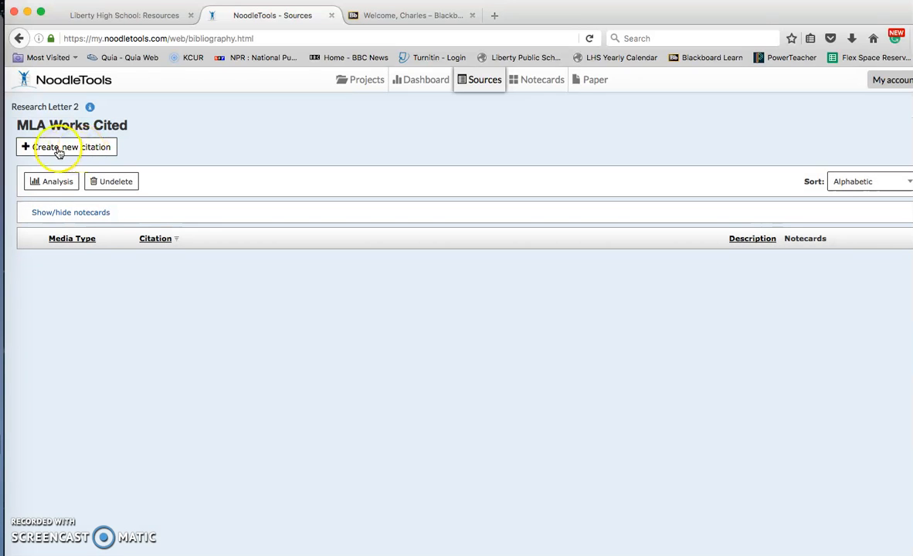
click(60, 147)
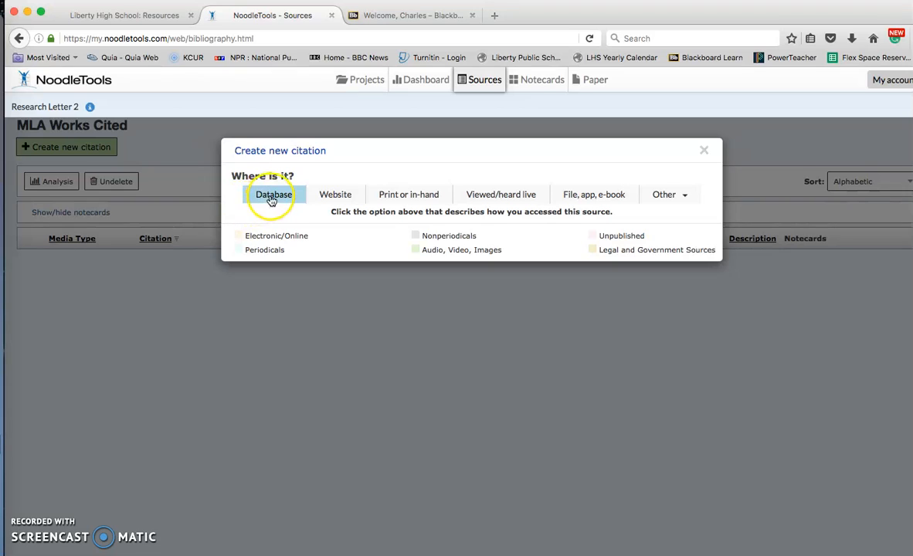
click(286, 201)
click(286, 202)
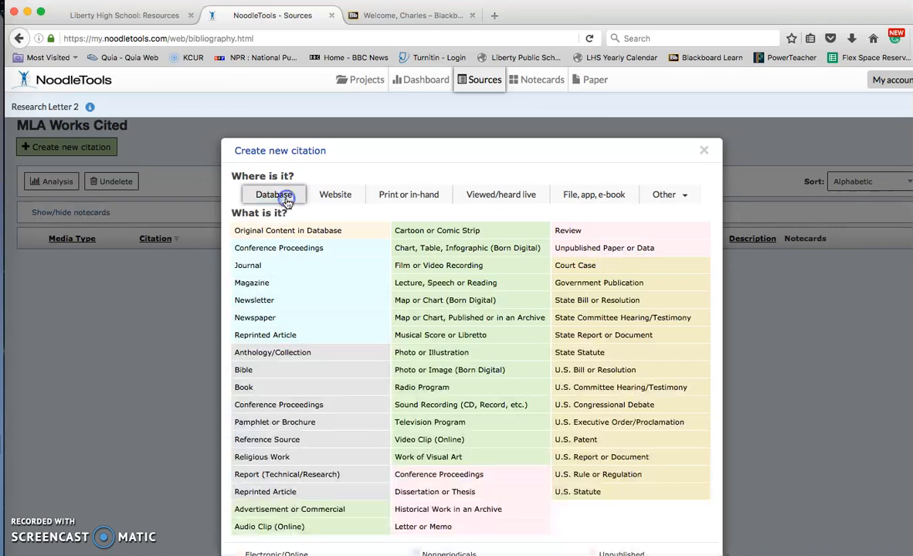
click(260, 267)
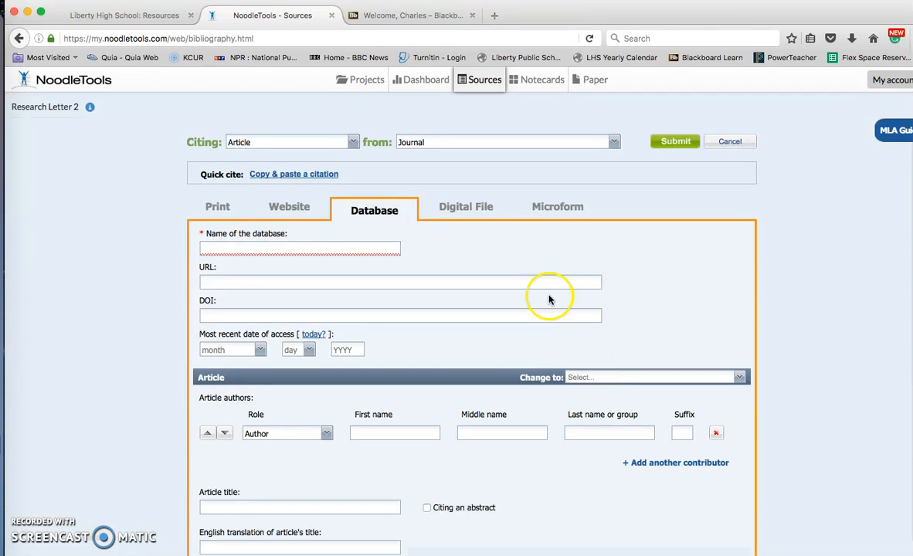
scroll(517, 291, down, 3)
scroll(517, 291, up, 3)
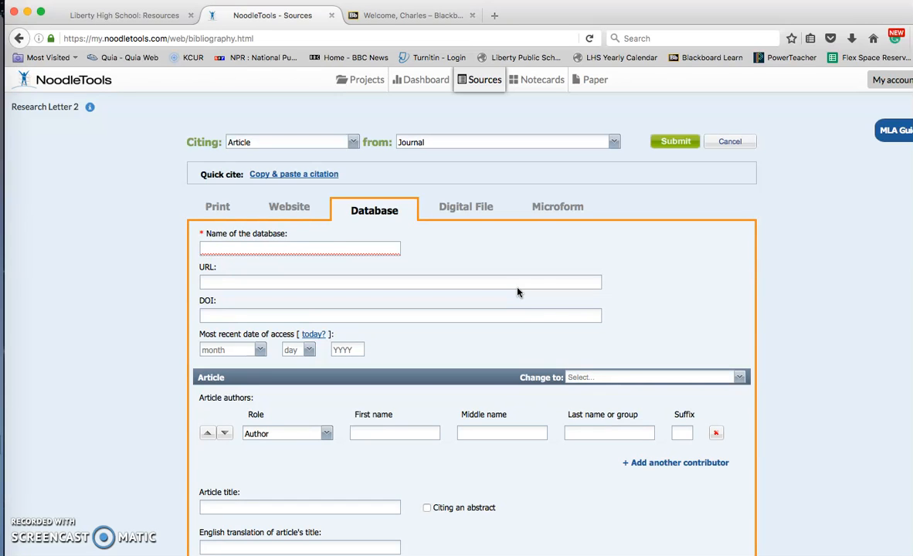
Step: Switch to Blackboard and open the "Inequality Articles - Citation Links" document from Thursday's class announcement in Microsoft Word
click(420, 17)
click(669, 323)
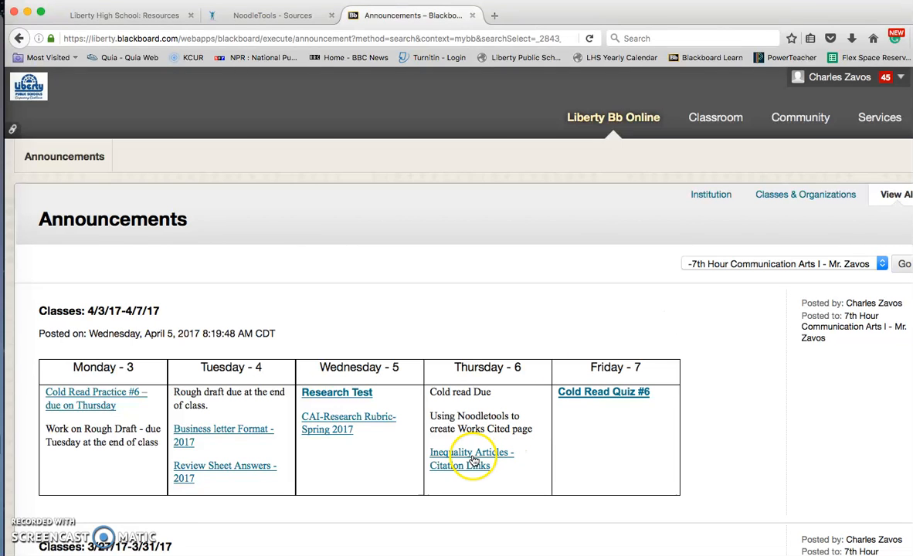
click(457, 460)
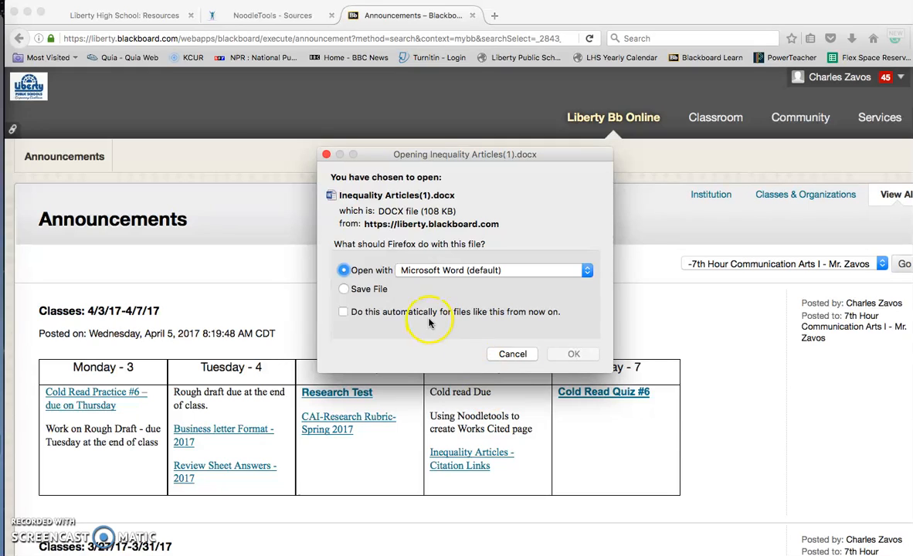
click(569, 355)
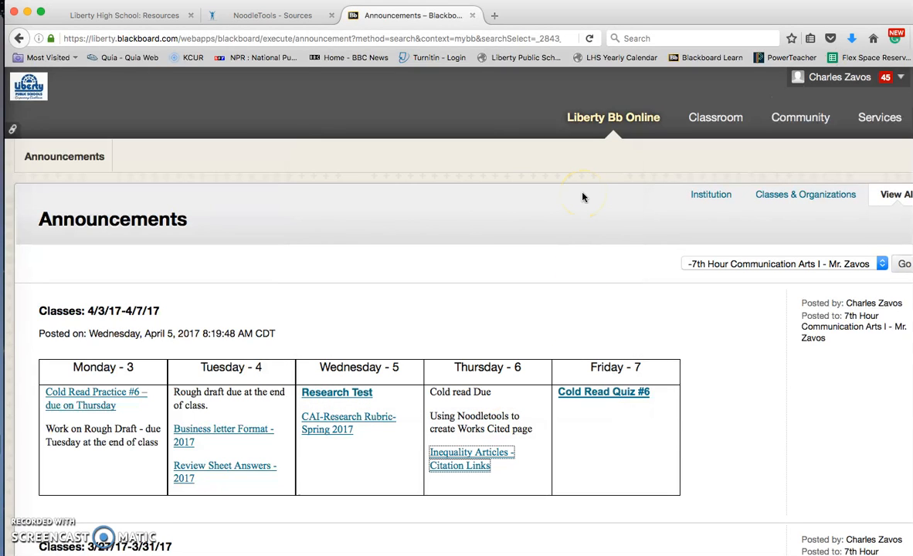
click(277, 19)
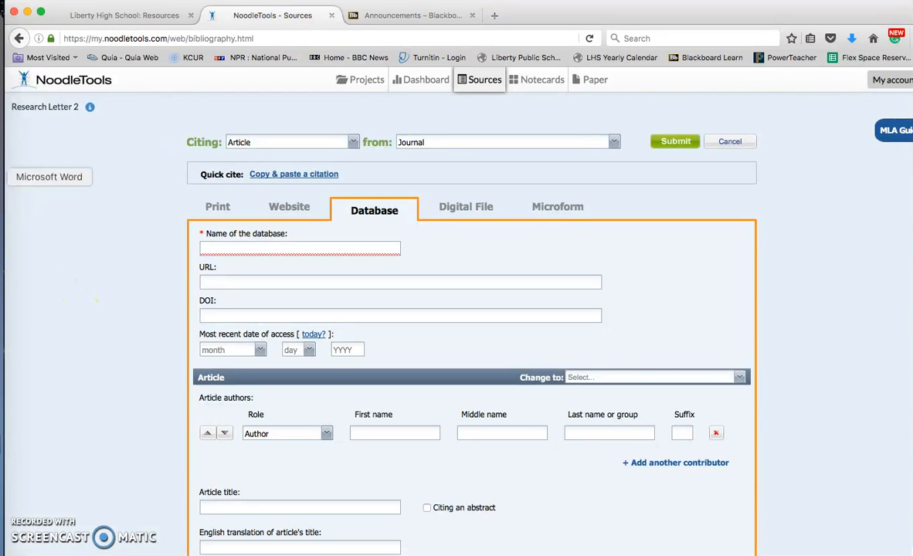
click(1, 176)
click(851, 38)
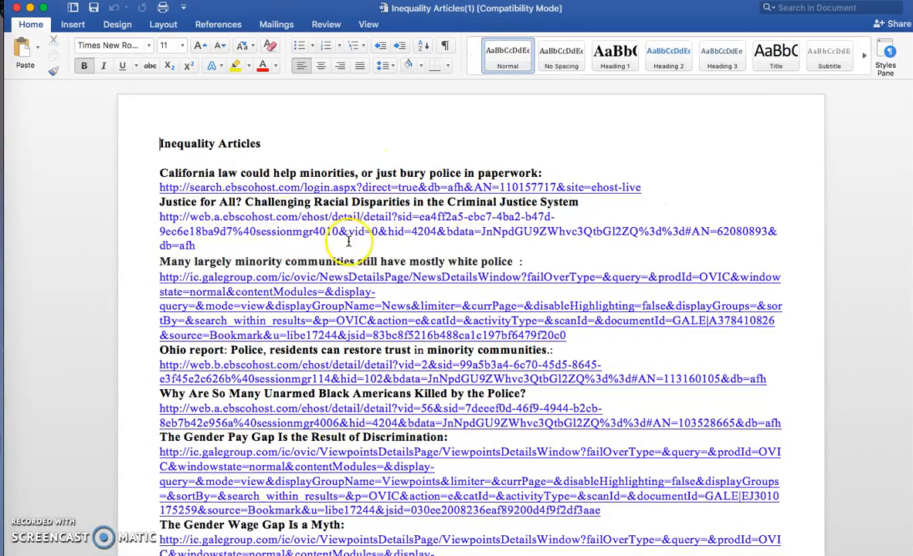
Step: Open the link for the article "The Gender Wage Gap Is a Myth" from the Inequality Articles document
scroll(355, 224, down, 3)
scroll(328, 220, down, 1)
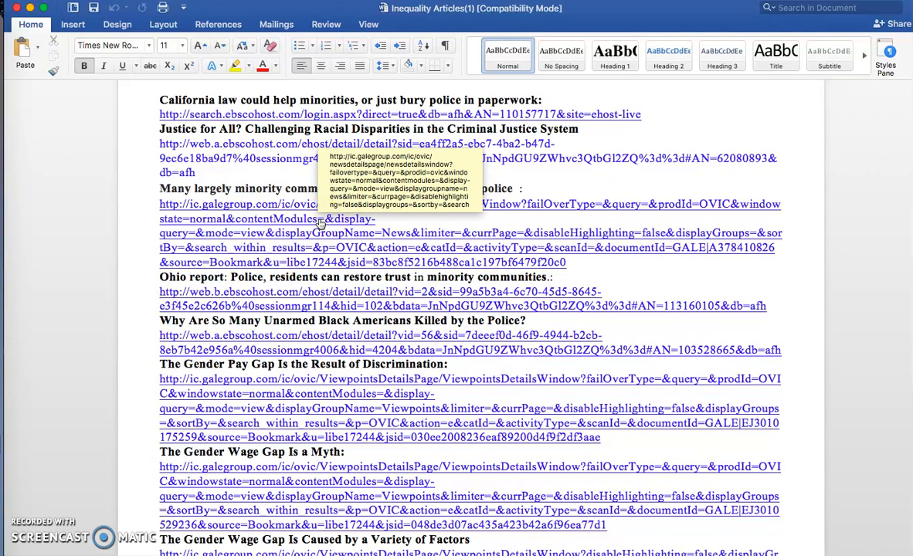
click(420, 233)
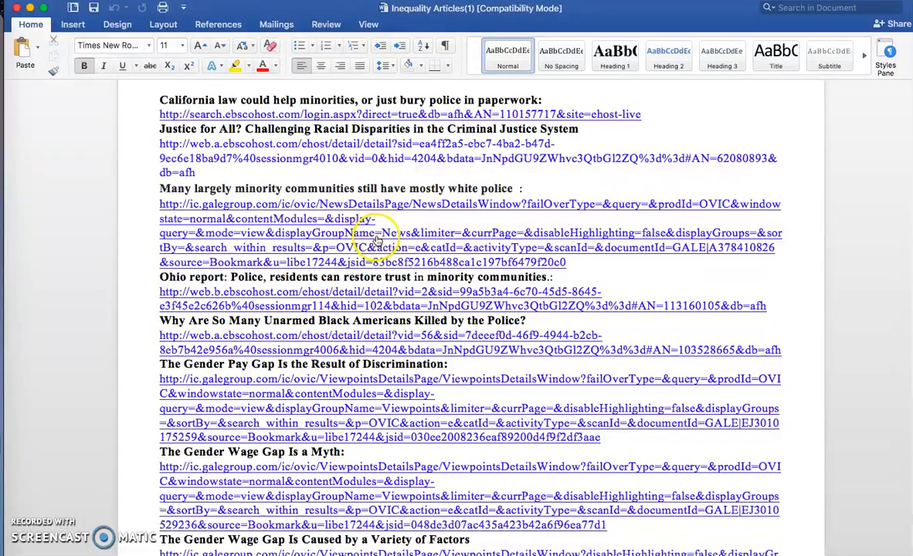
scroll(386, 266, down, 2)
scroll(391, 274, down, 5)
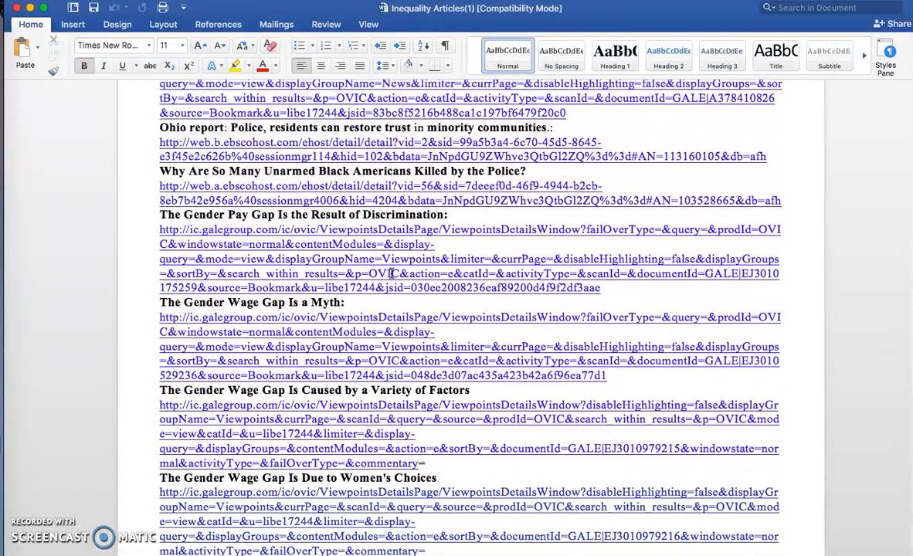
click(329, 332)
click(333, 321)
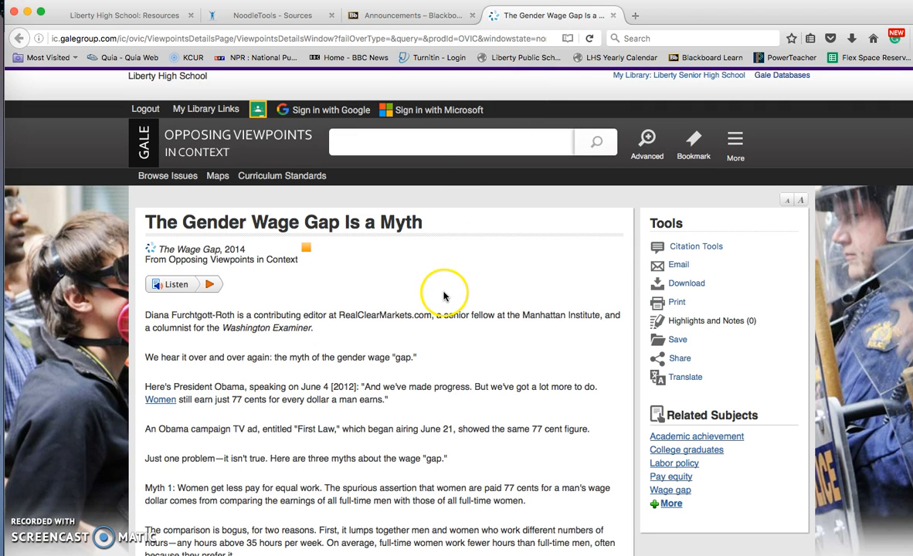
Step: Display the article's citation in Gale's Citation Tools with the MLA 8th Edition format
click(686, 247)
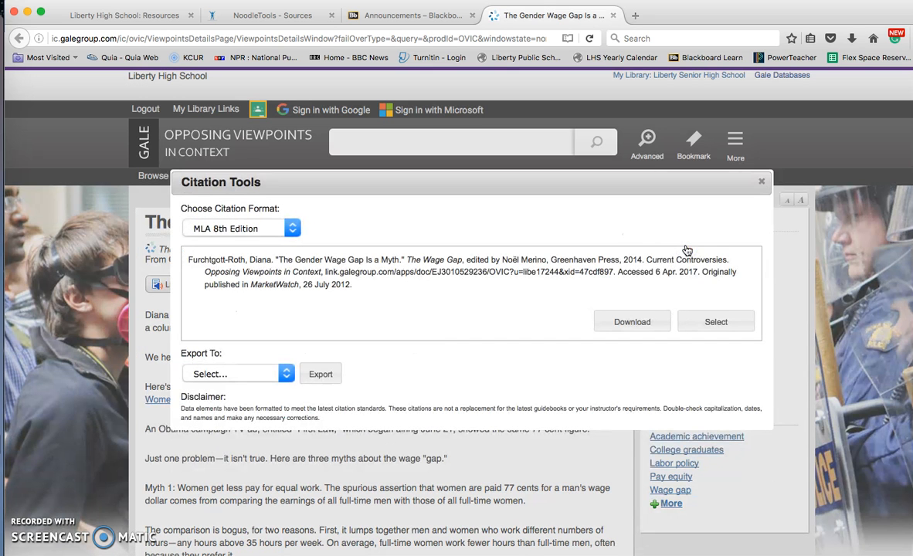
click(293, 230)
click(294, 230)
click(293, 229)
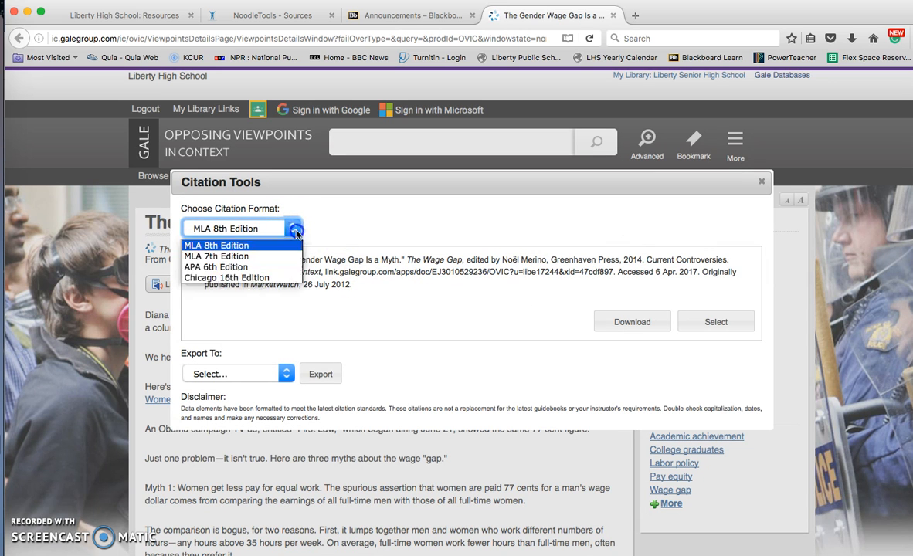
click(246, 246)
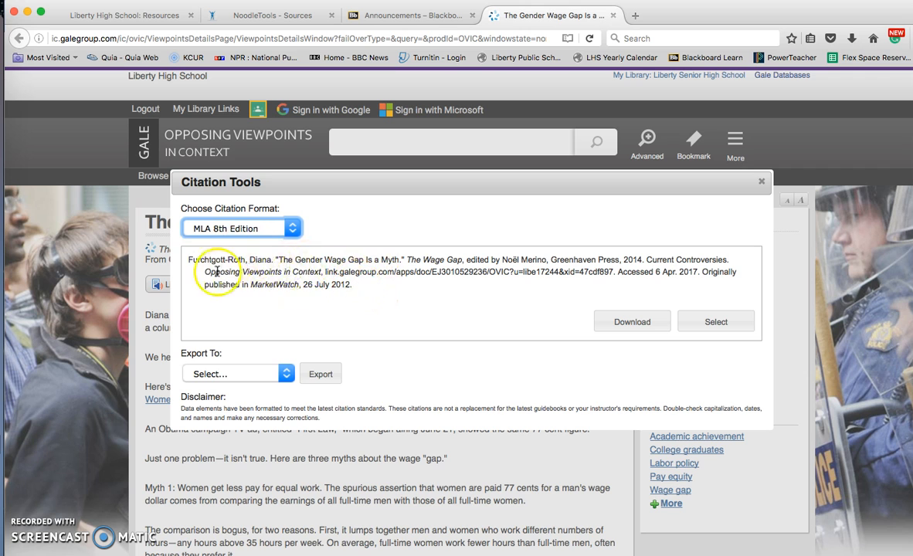
Step: Copy the complete MLA citation text of "The Gender Wage Gap Is a Myth"
click(351, 286)
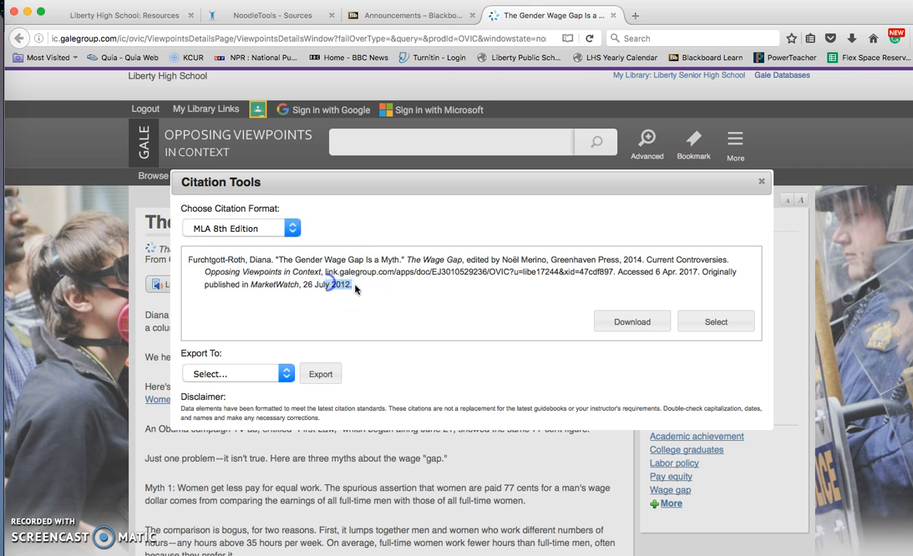
drag(354, 287, 189, 260)
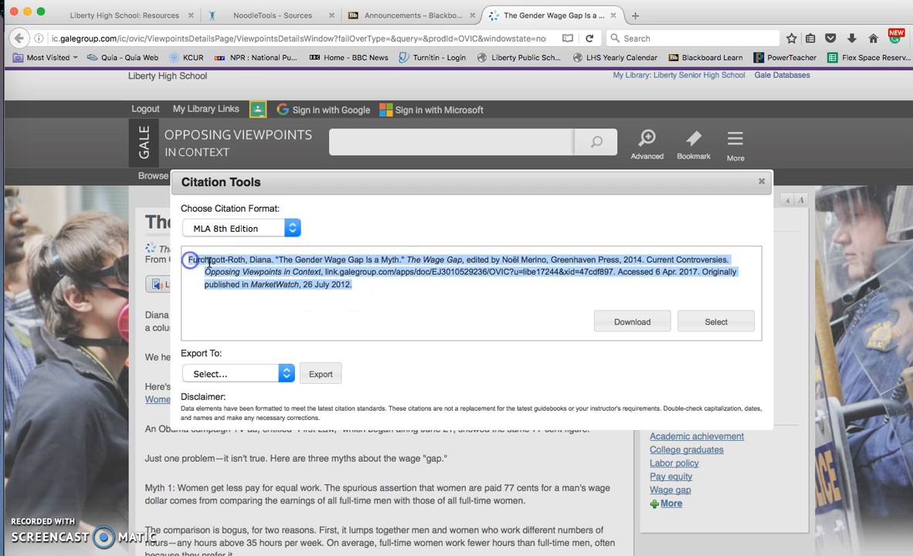
right_click(208, 262)
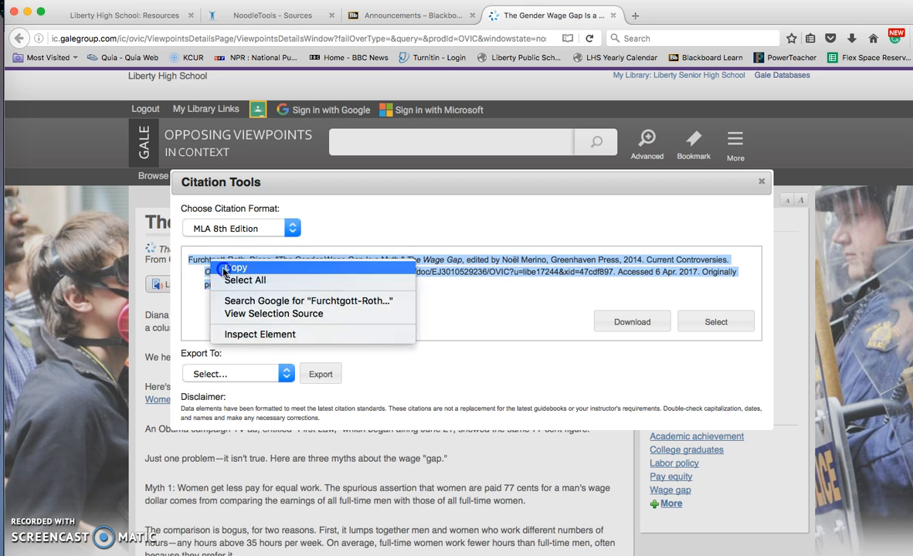
click(231, 268)
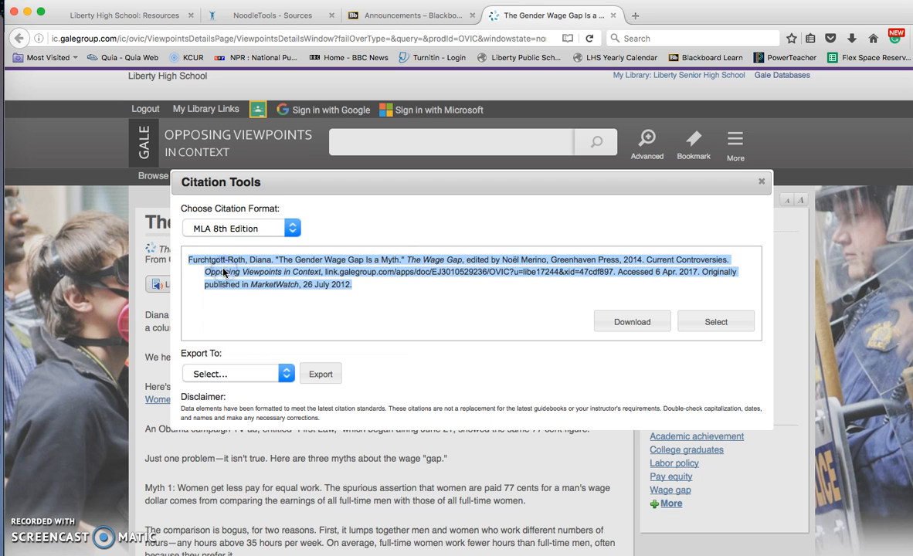
Step: Return to NoodleTools, paste the copied citation of "The Gender Wage Gap Is a Myth" as a quick cite, and submit it
click(262, 15)
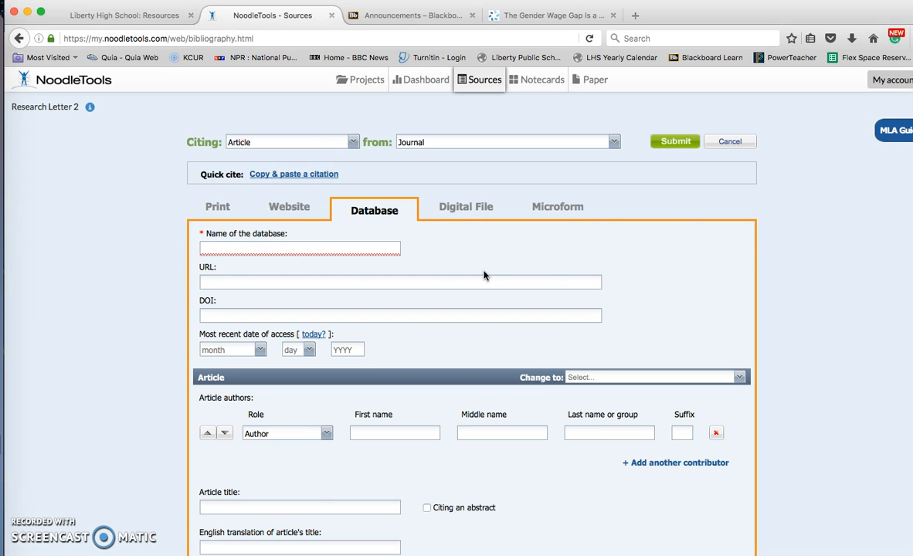
click(318, 176)
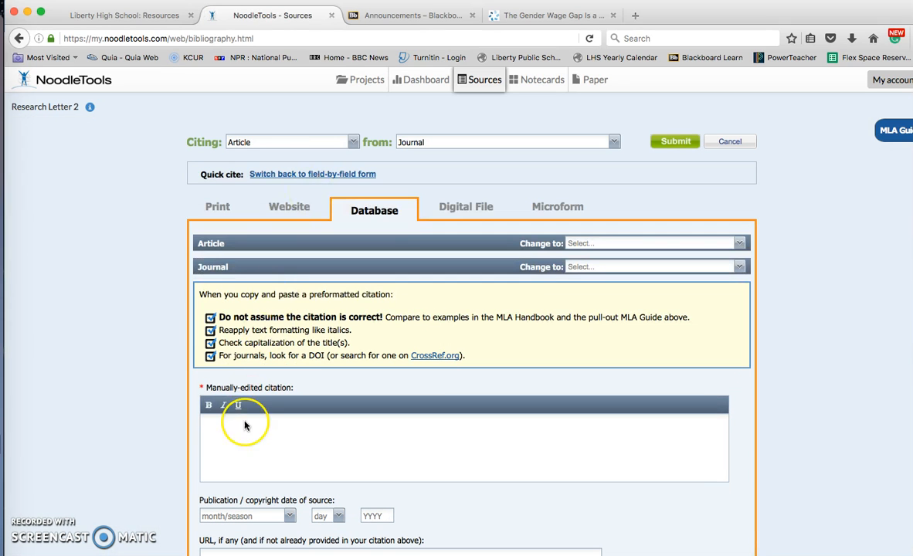
click(237, 438)
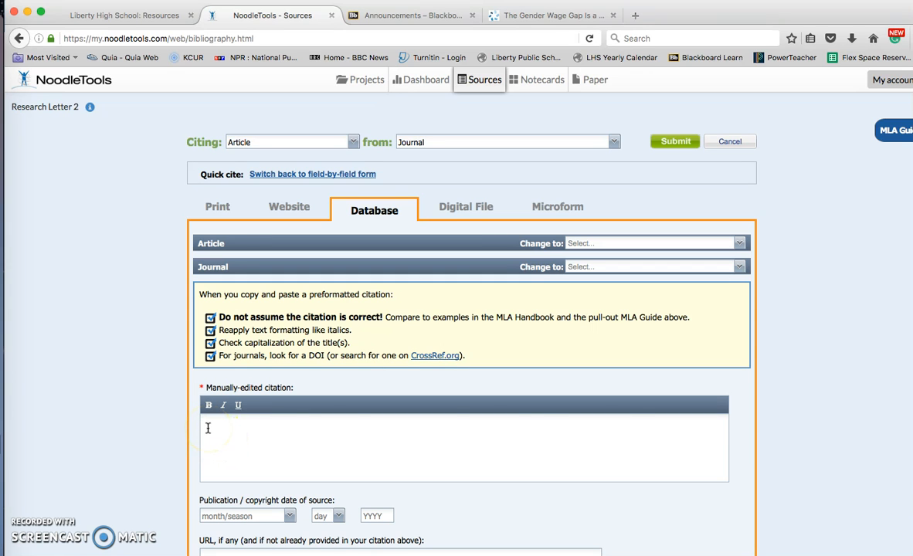
key(super+v)
scroll(387, 454, down, 5)
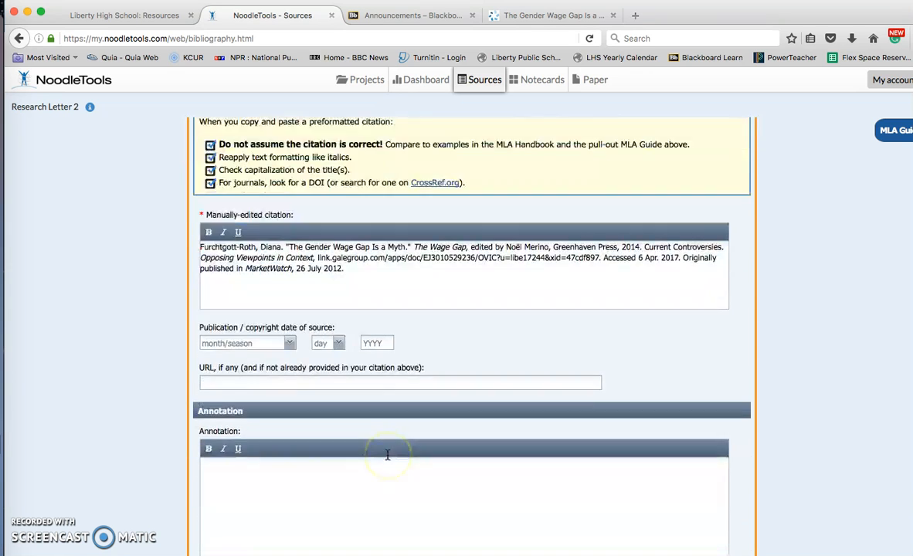
scroll(388, 455, down, 4)
click(669, 545)
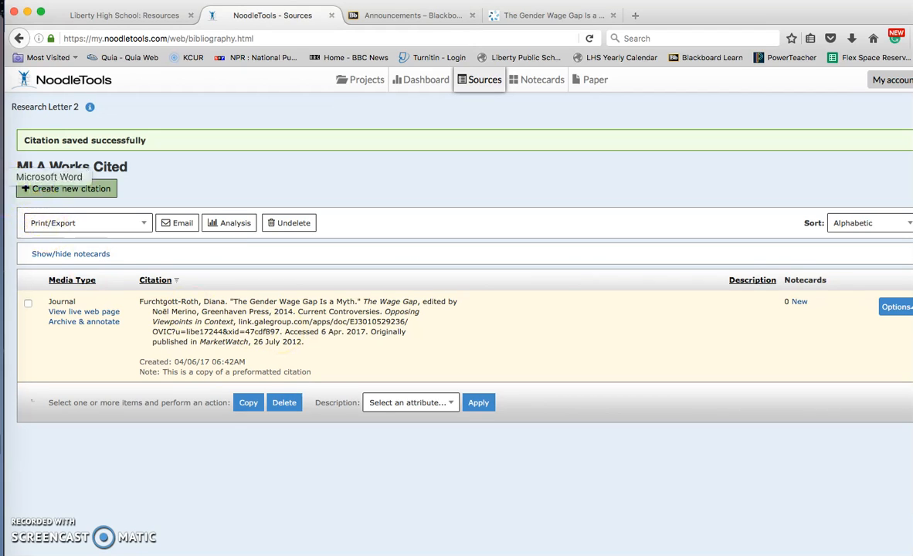
Step: Switch to the Inequality Articles document in Microsoft Word and open the link for "Science Has a Gender Problem"
click(5, 177)
scroll(379, 264, down, 3)
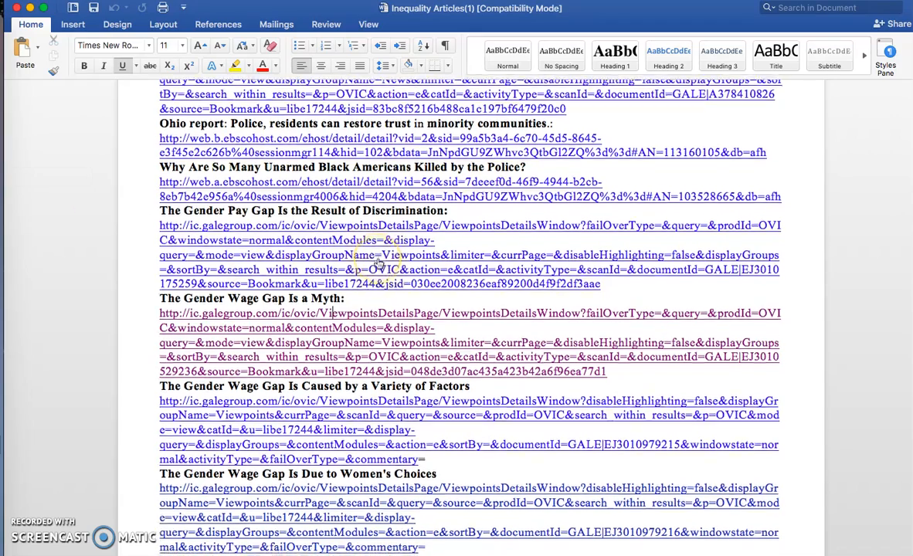
scroll(378, 264, down, 3)
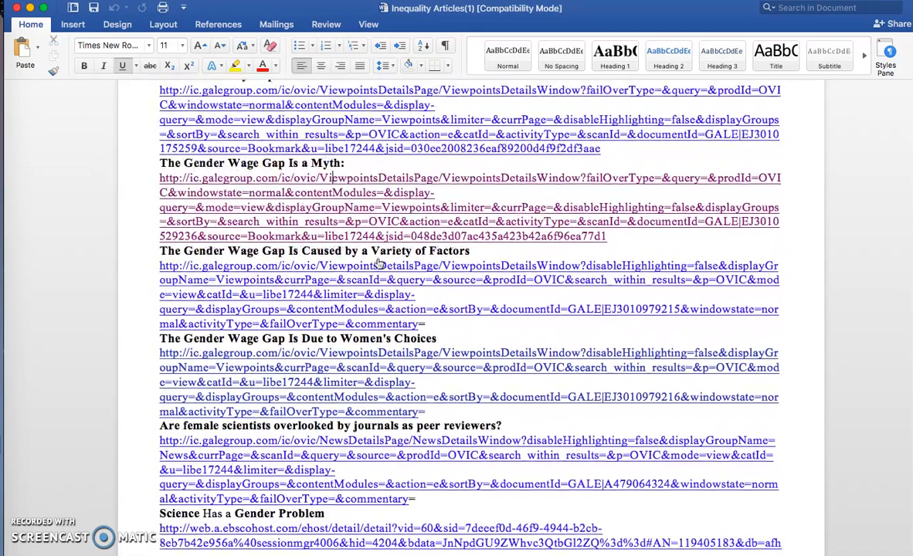
scroll(378, 264, down, 3)
click(348, 293)
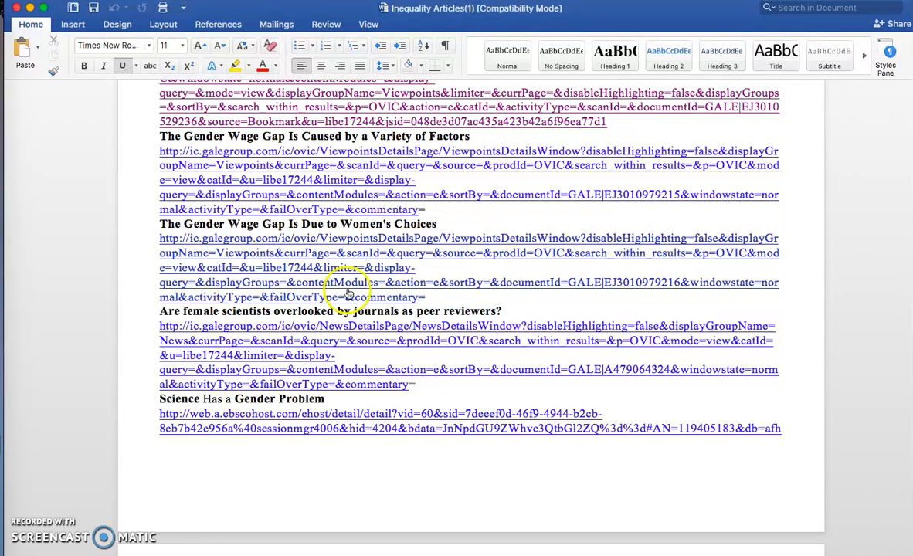
click(302, 417)
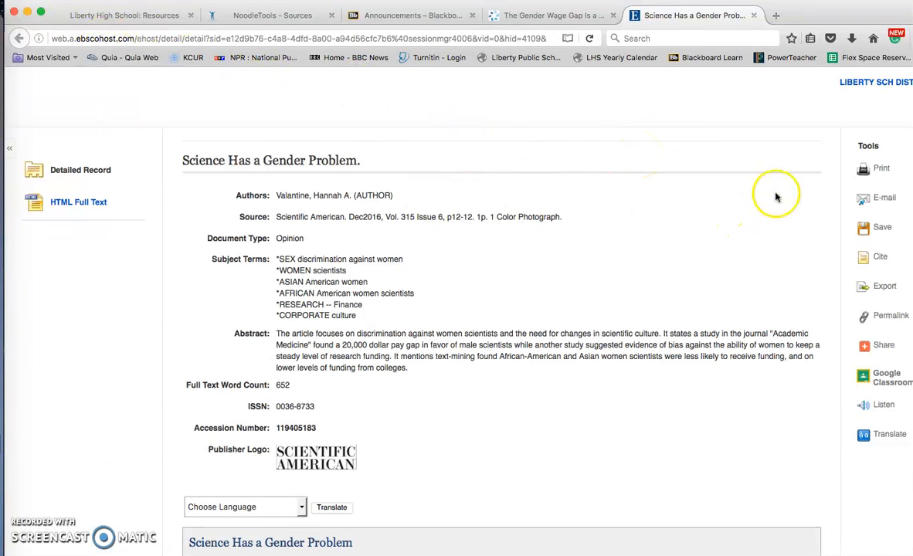
Step: Display the EBSCO citation formats for the article and copy the complete MLA citation of "Science Has a Gender Problem"
click(878, 262)
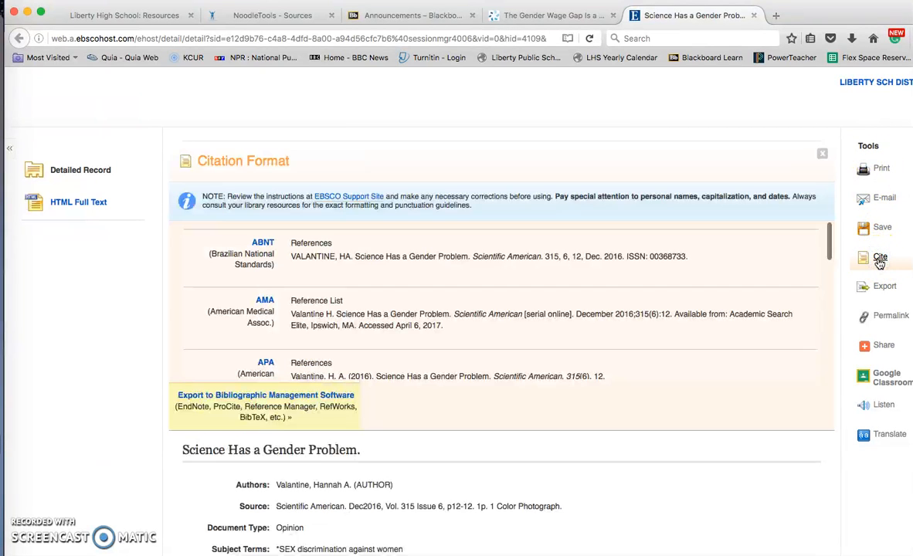
scroll(409, 254, down, 5)
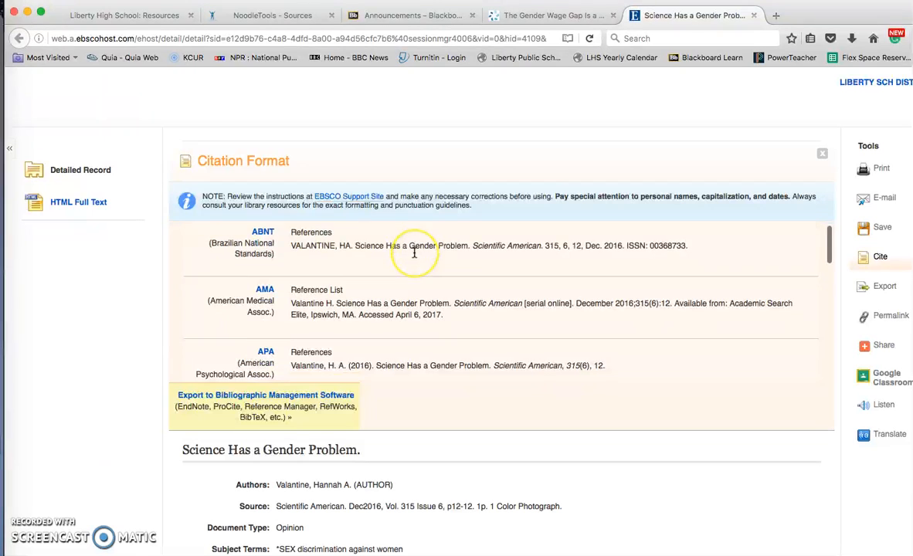
scroll(414, 252, down, 2)
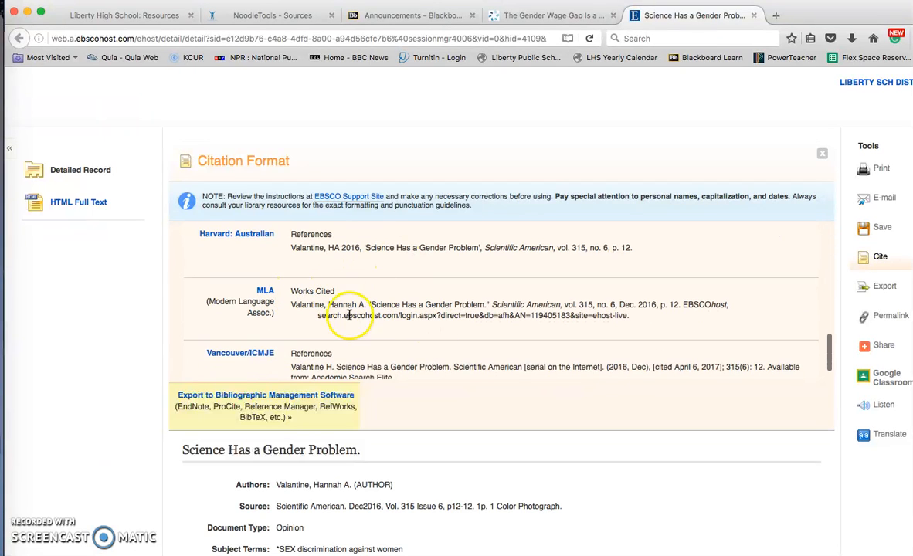
drag(328, 308, 623, 323)
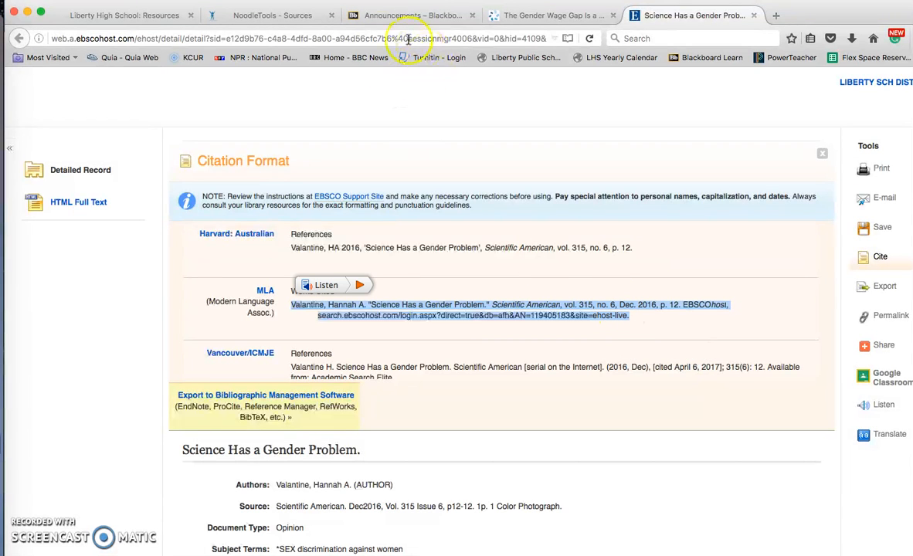
Step: Return to NoodleTools and start a new citation for a journal article found in a database
click(286, 15)
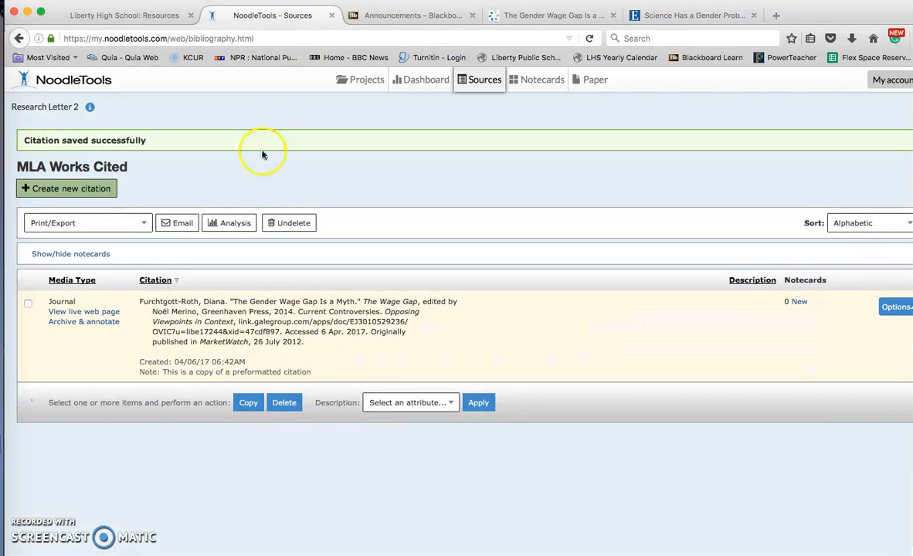
click(68, 185)
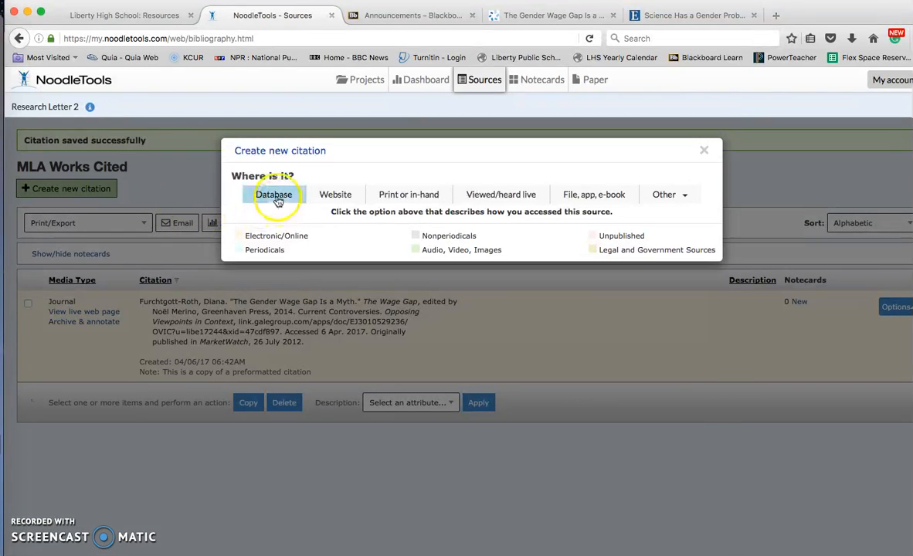
click(275, 197)
click(259, 267)
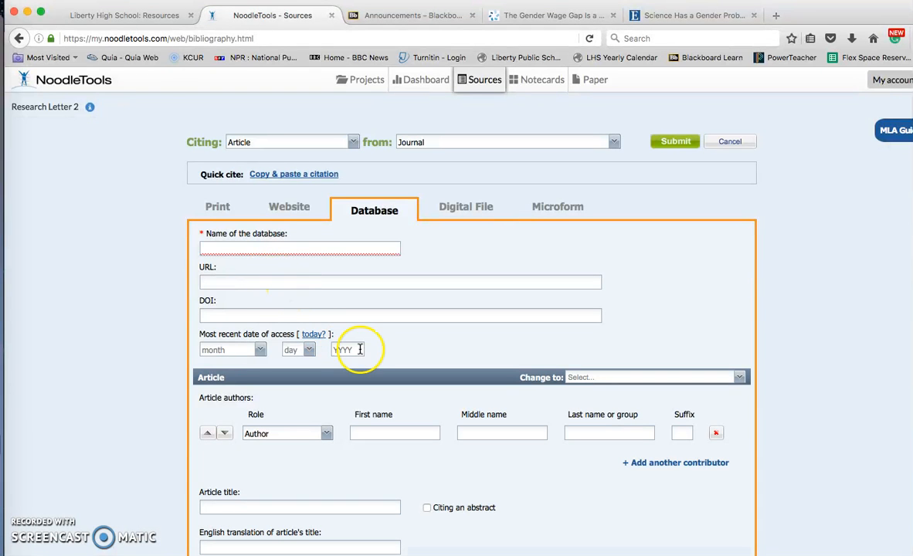
Step: Paste the "Science Has a Gender Problem" citation as a manually edited quick cite and submit it
click(294, 175)
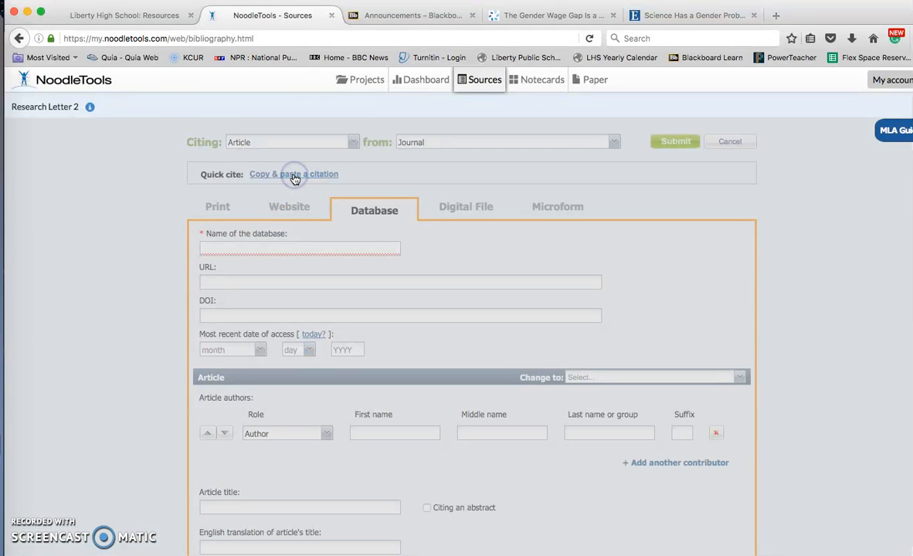
click(312, 428)
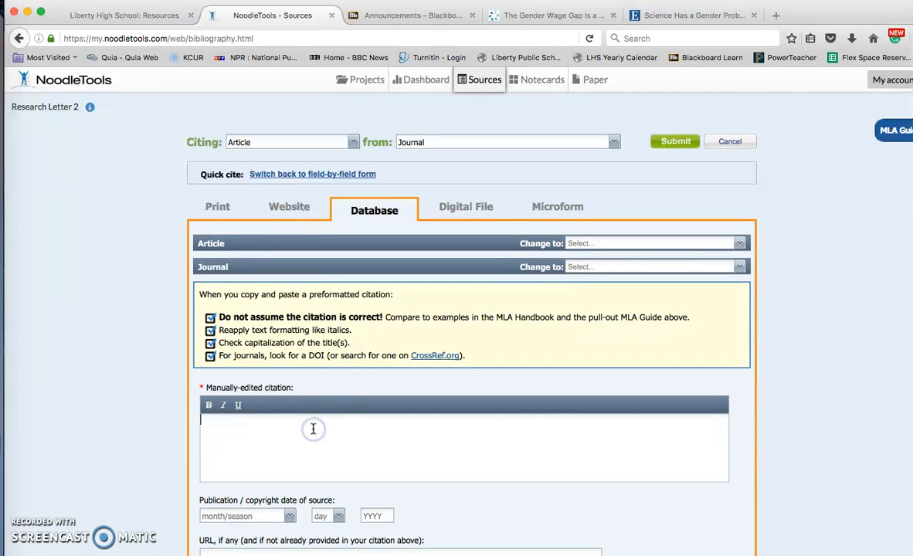
key(super+v)
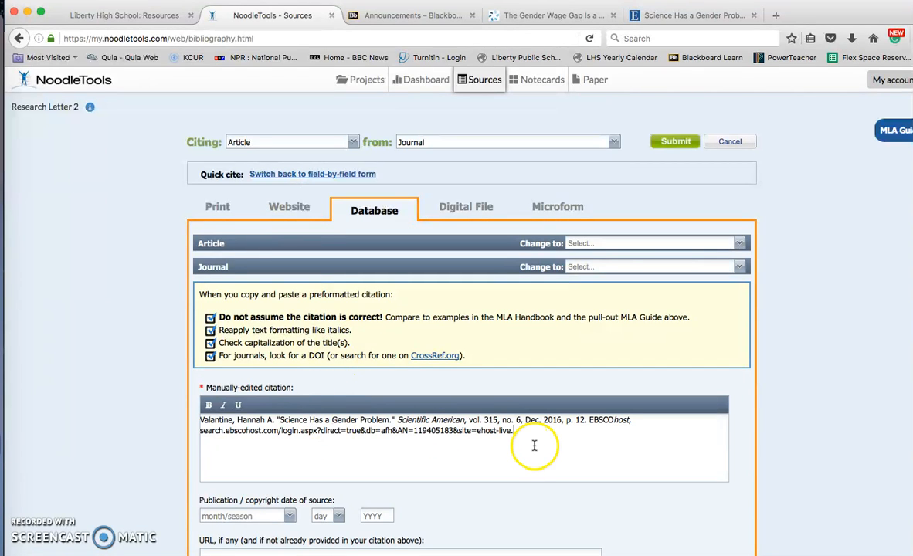
scroll(534, 445, down, 5)
click(673, 537)
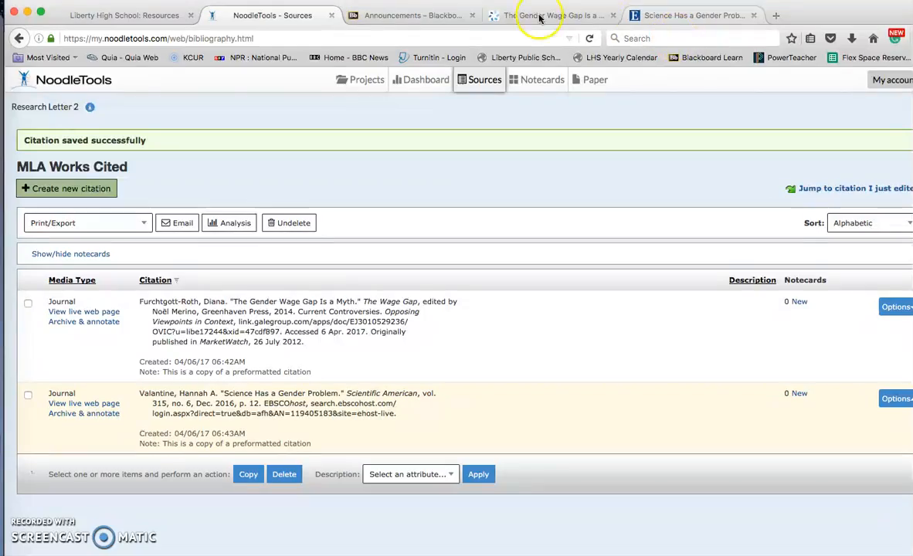
Step: Switch to the Inequality Articles document in Word and open the link for "Income Inequality Is Not a Problem for the Poor and Middle Class"
click(16, 172)
scroll(282, 287, down, 10)
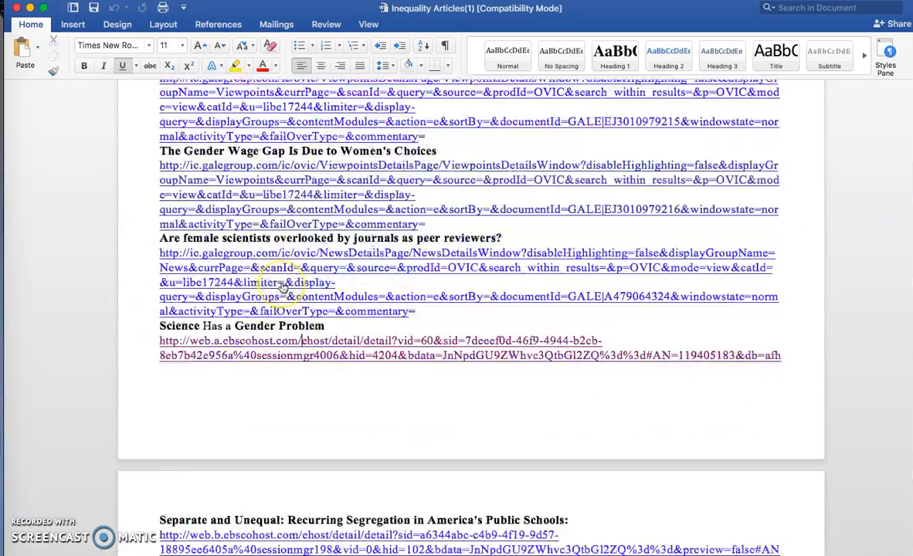
scroll(282, 287, down, 6)
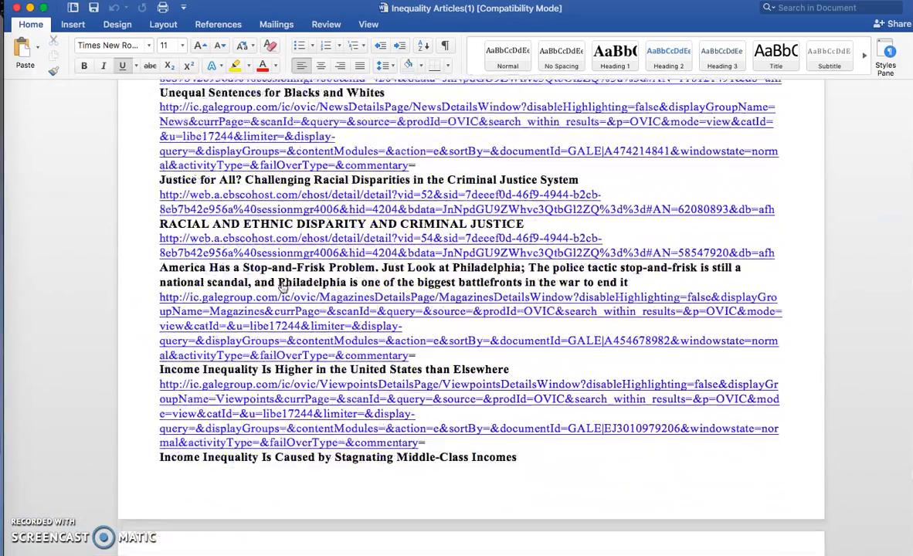
scroll(283, 288, down, 8)
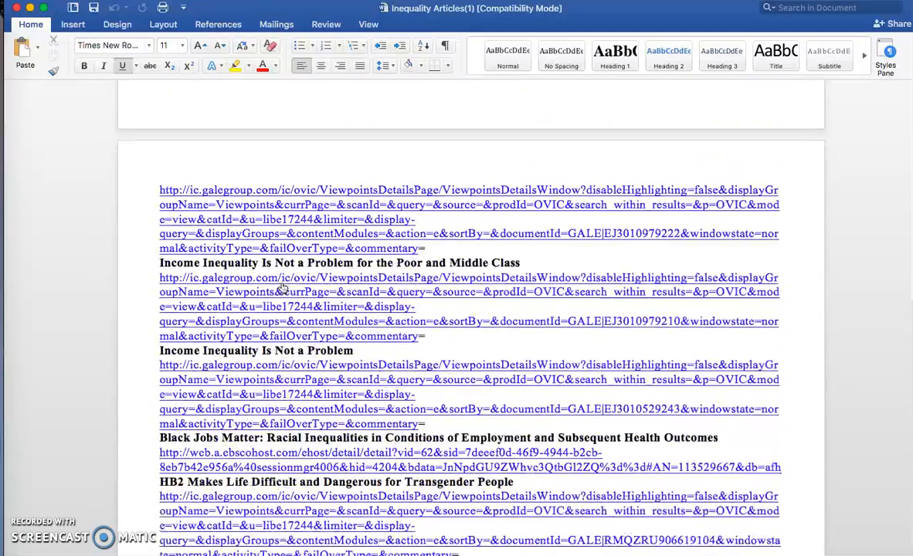
click(264, 264)
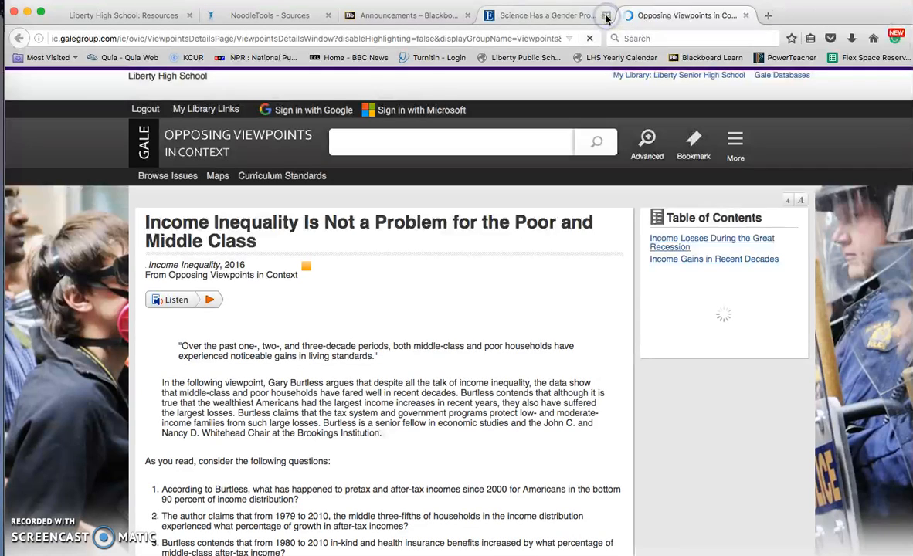
Step: Close the two earlier article pages and copy the MLA 8th Edition citation of the income inequality article from Gale's Citation Tools
click(606, 16)
click(605, 16)
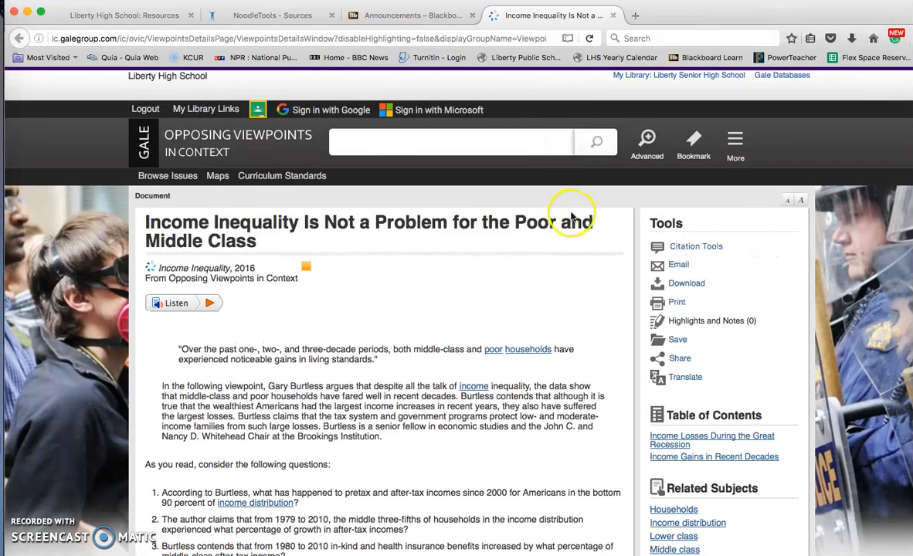
click(694, 247)
drag(587, 285, 188, 258)
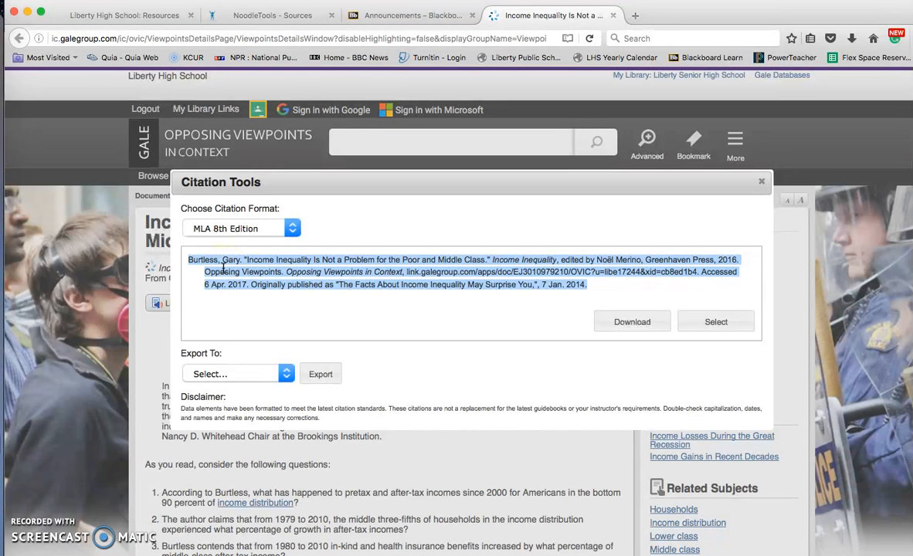
Step: Go back to NoodleTools and create another new citation with Database as the location and Journal as the source type
click(235, 15)
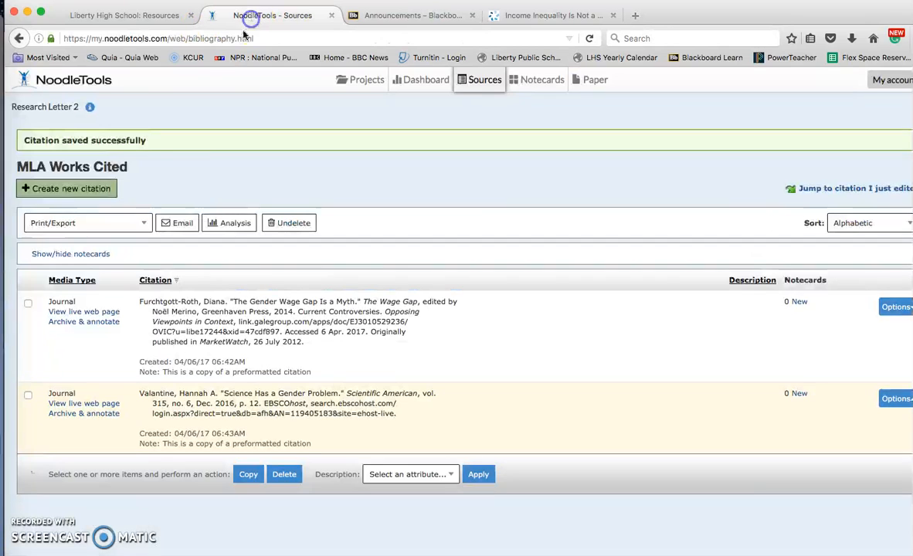
click(100, 189)
click(275, 195)
click(248, 266)
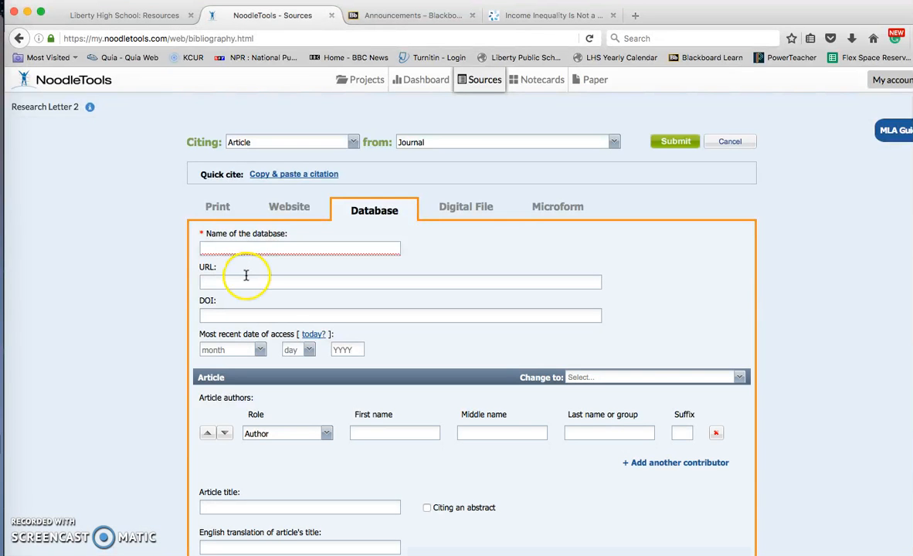
Step: Paste the "Income Inequality Is Not a Problem for the Poor and Middle Class" citation as a quick cite and submit it
click(279, 176)
click(291, 424)
key(super+v)
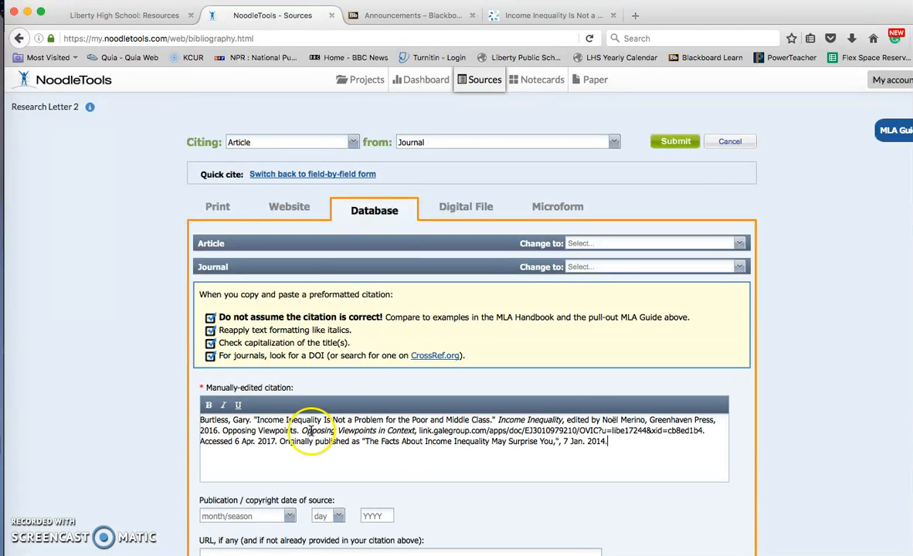
scroll(463, 464, down, 5)
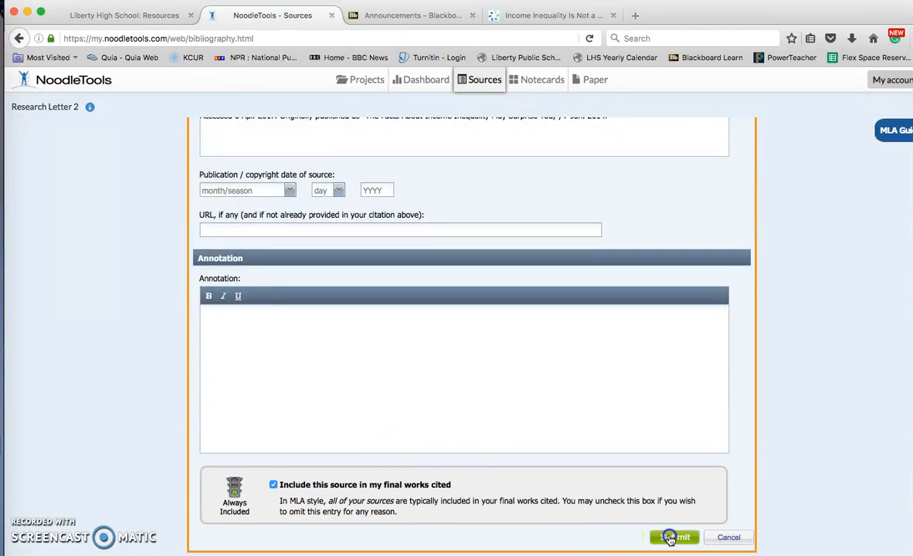
click(668, 538)
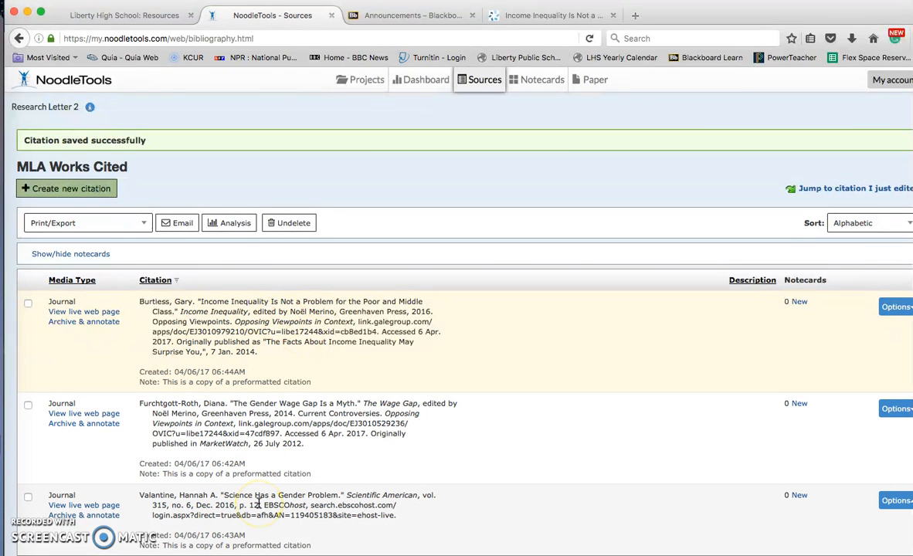
Step: Start a new citation for an e-book under the file, app, e-book source category
click(86, 193)
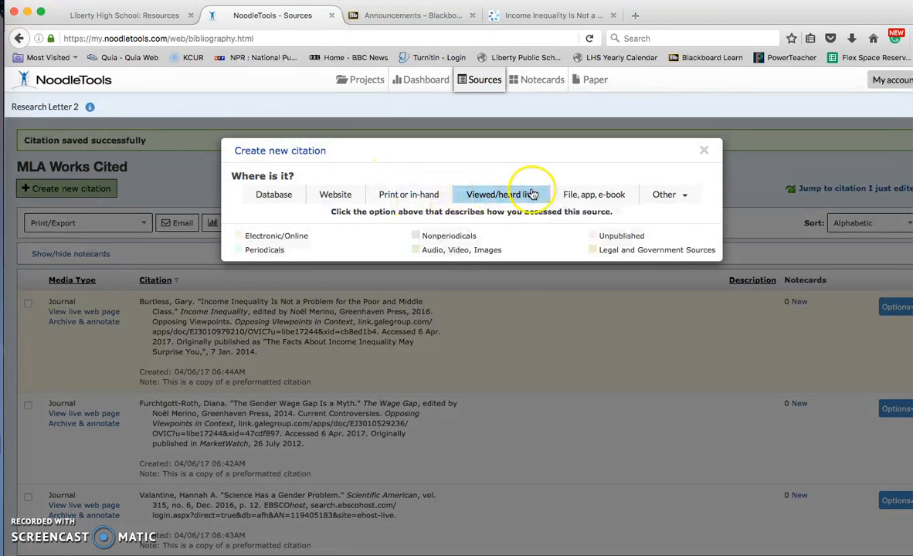
click(592, 198)
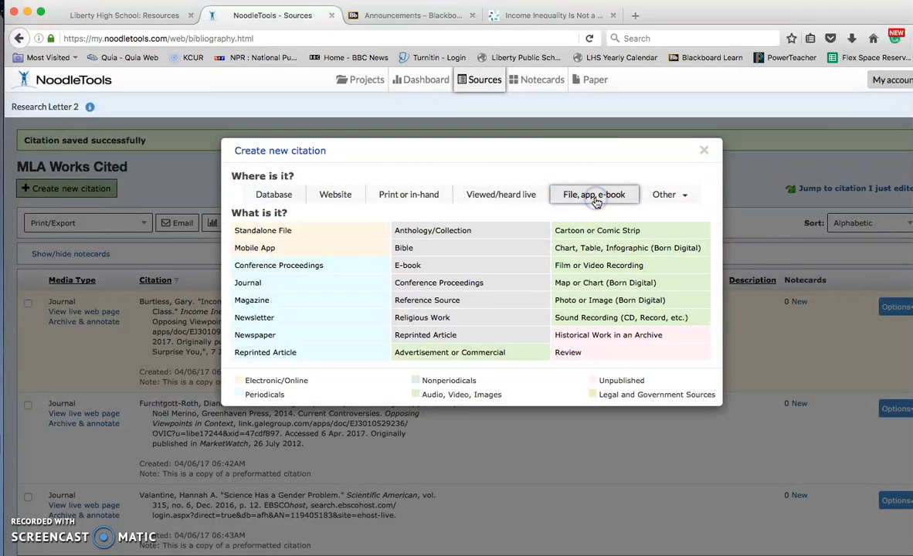
click(408, 195)
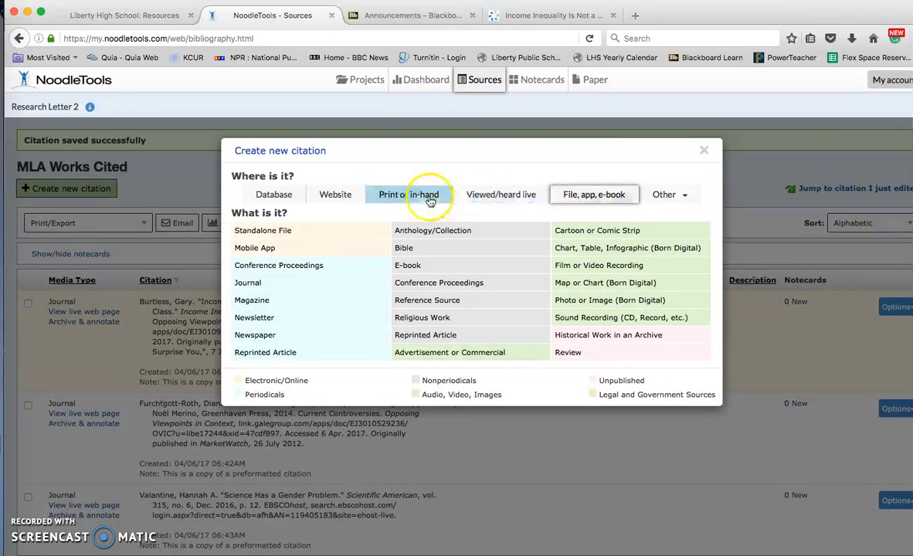
click(421, 267)
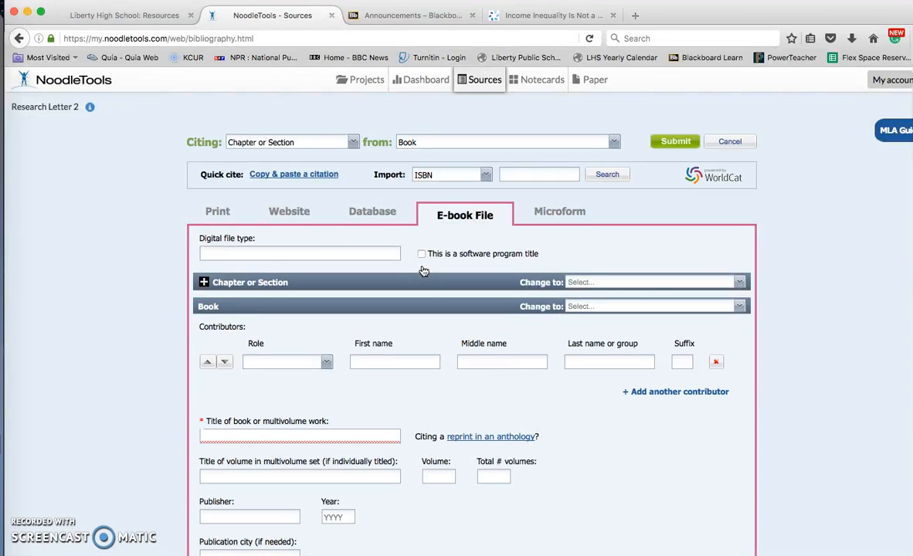
Step: Switch the e-book citation to quick cite and copy the To Kill a Mockingbird citation from the Inequality Articles(1) Word document
click(311, 215)
click(303, 177)
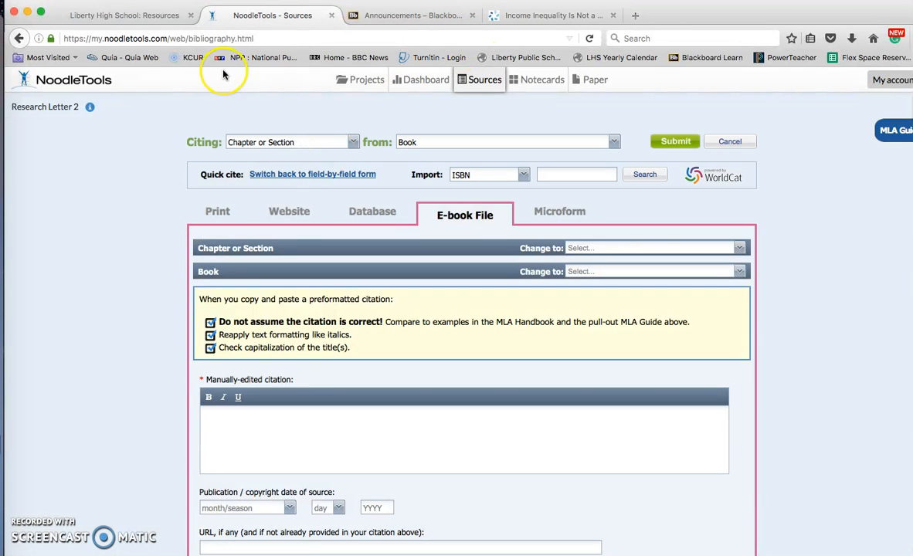
click(9, 166)
scroll(254, 344, down, 10)
scroll(261, 344, up, 3)
drag(739, 245, 160, 245)
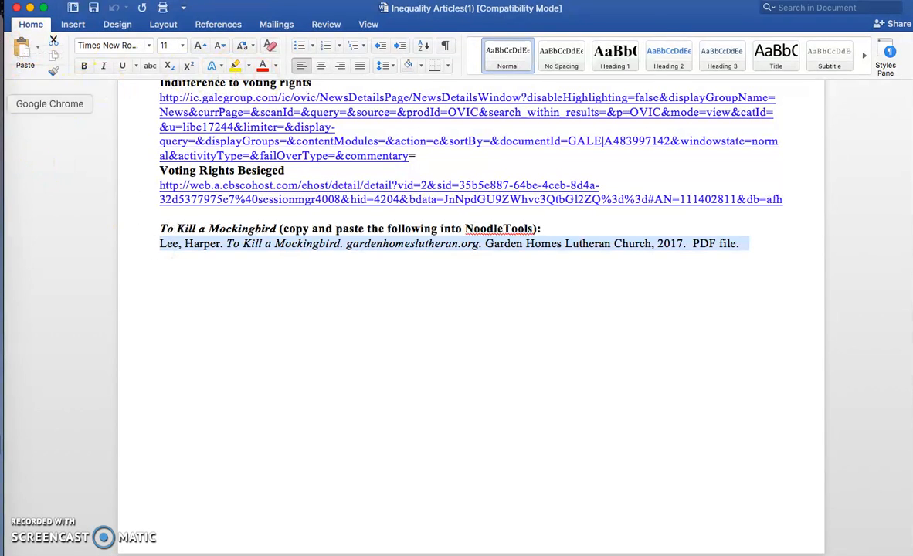
Step: Return to NoodleTools, paste the To Kill a Mockingbird citation into the e-book quick cite, redoing the paste once, and submit it
click(2, 73)
click(250, 439)
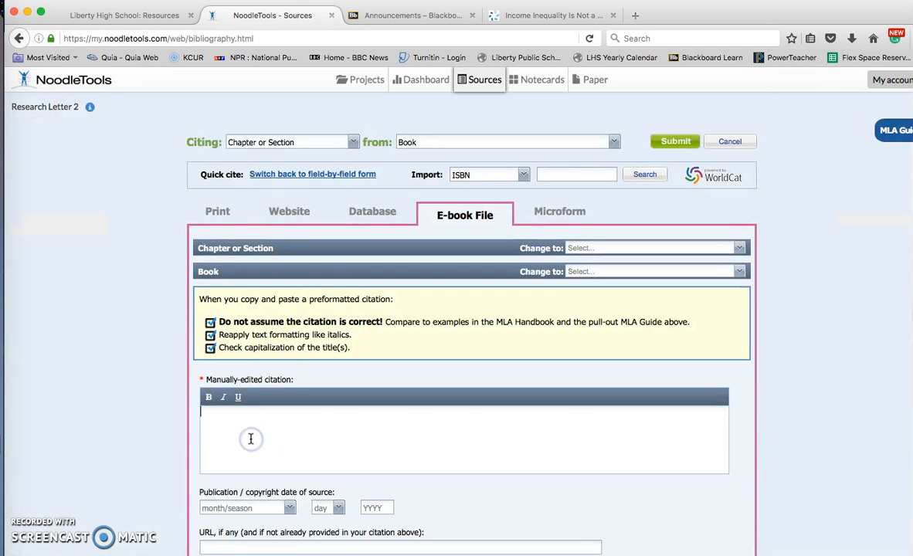
key(super+v)
click(475, 436)
click(218, 423)
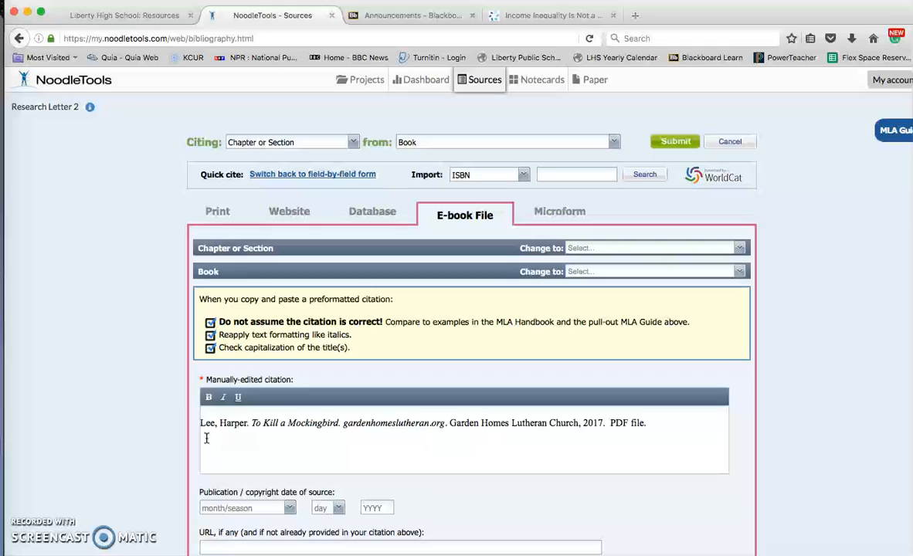
key(super+z)
click(205, 410)
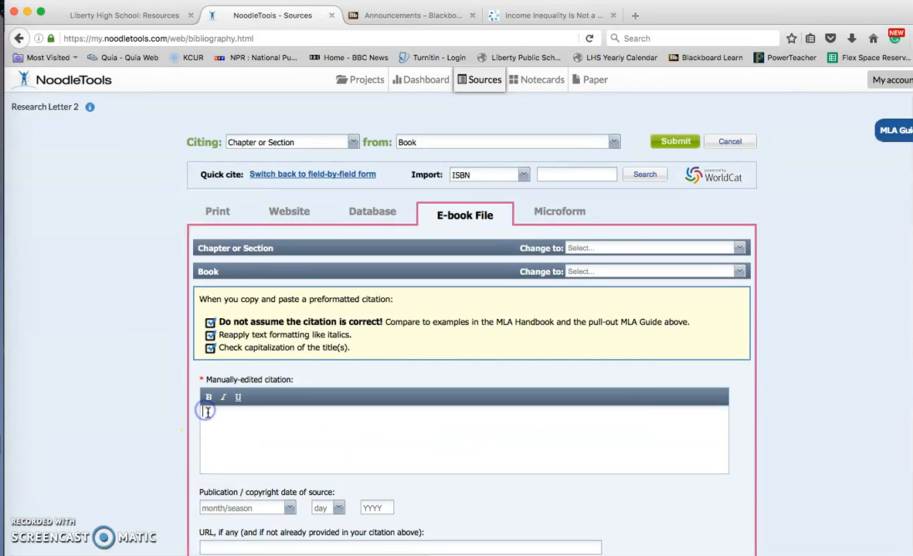
key(super+v)
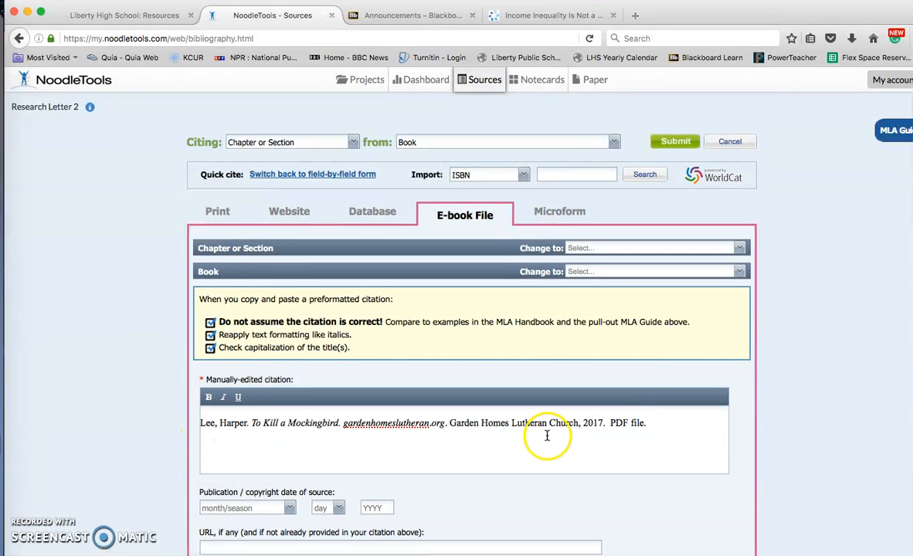
scroll(546, 434, down, 5)
click(683, 542)
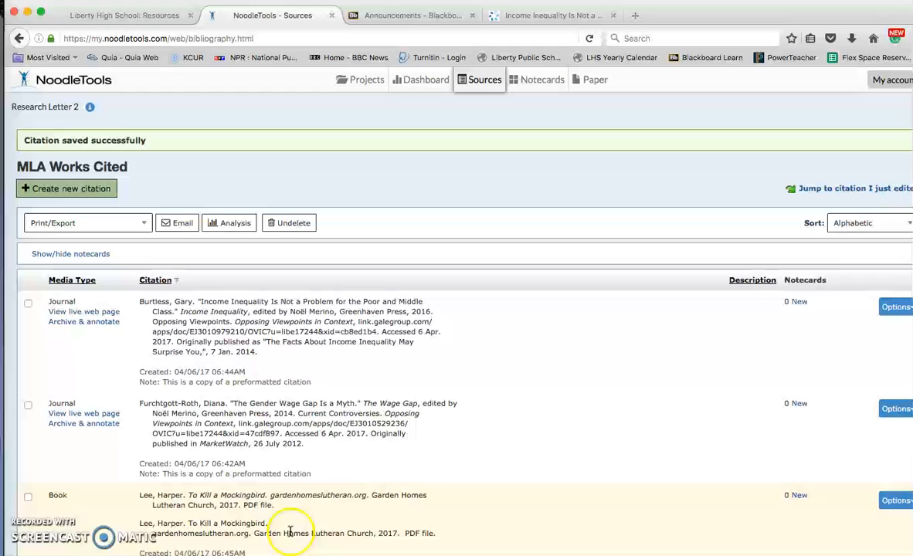
Step: Delete the To Kill a Mockingbird book citation from the MLA Works Cited list and confirm the deletion
scroll(293, 533, down, 2)
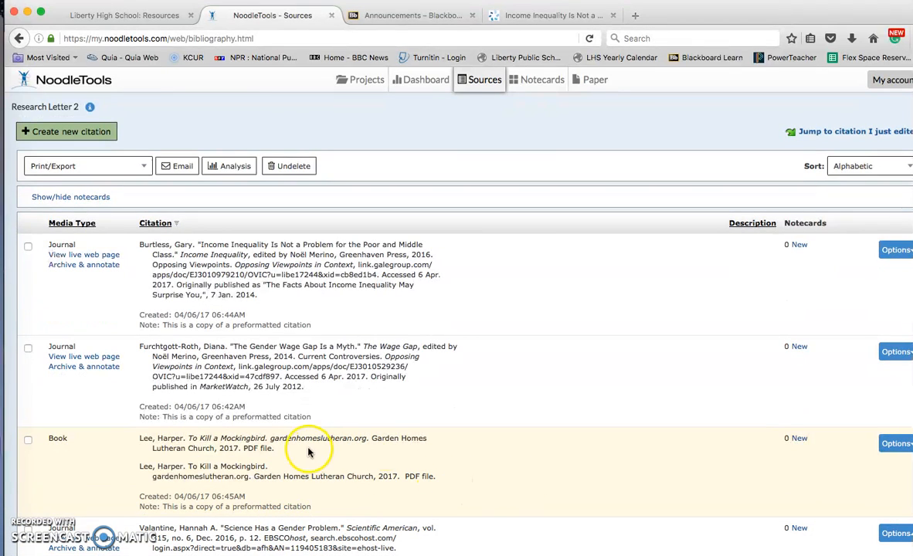
click(900, 444)
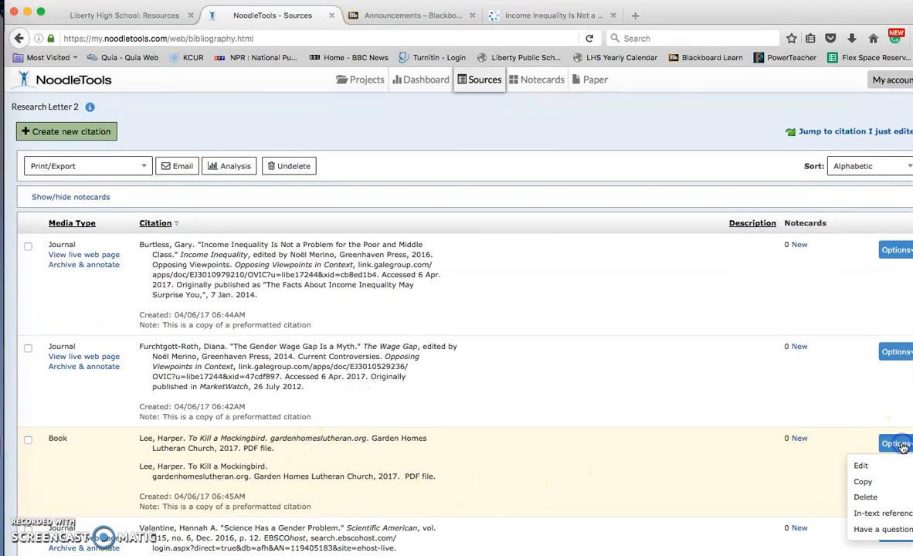
click(865, 497)
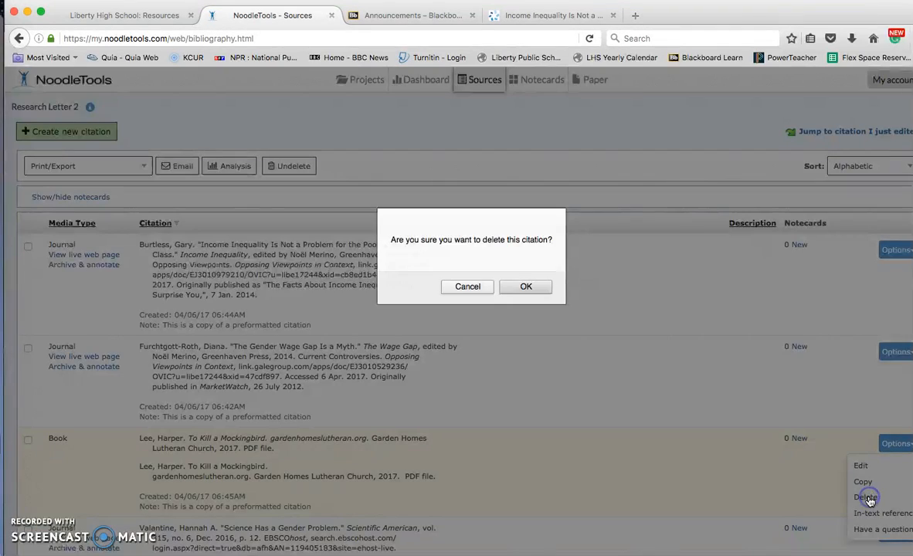
click(540, 291)
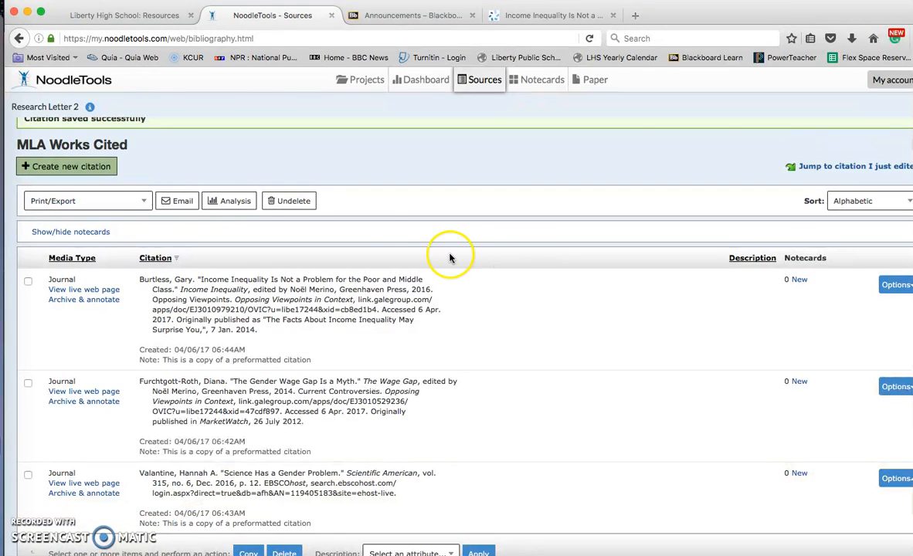
Step: Start a new citation with File, app, e-book as the location and Standalone File as the source type
click(102, 166)
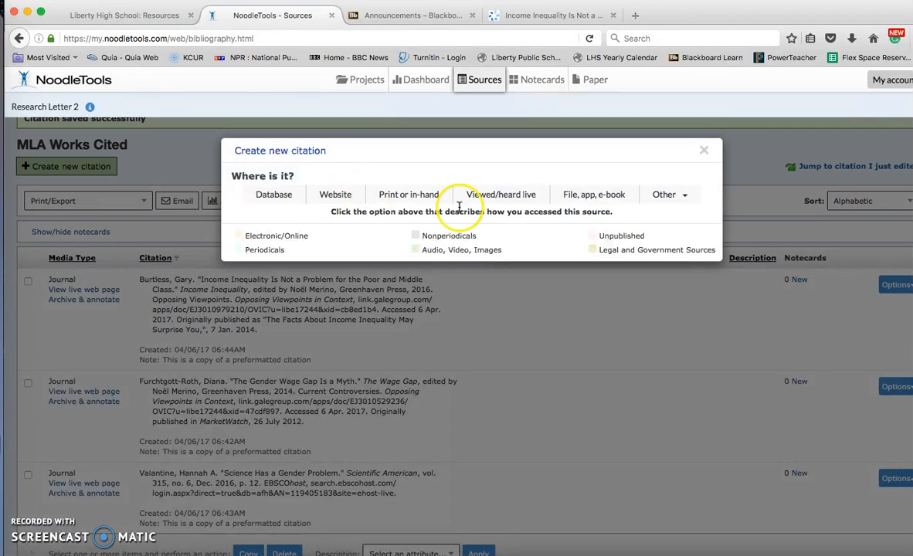
click(581, 195)
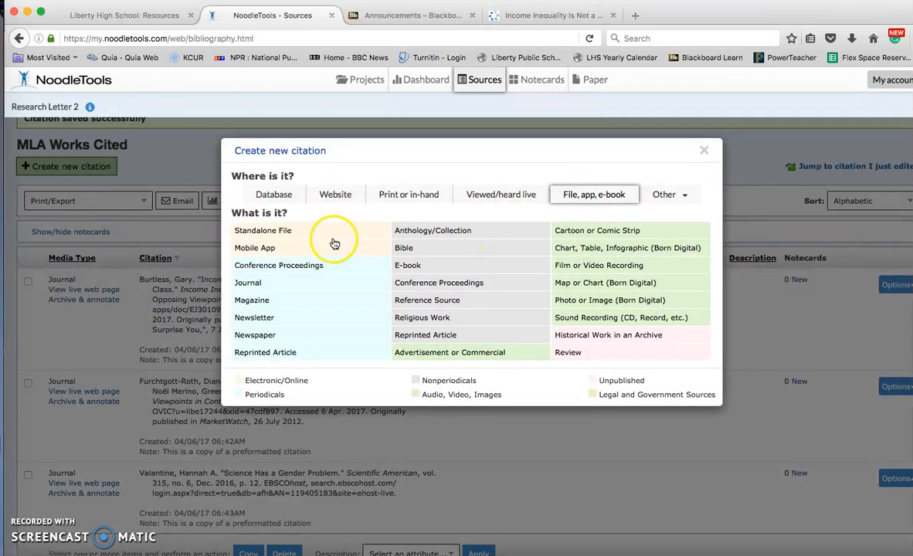
click(281, 231)
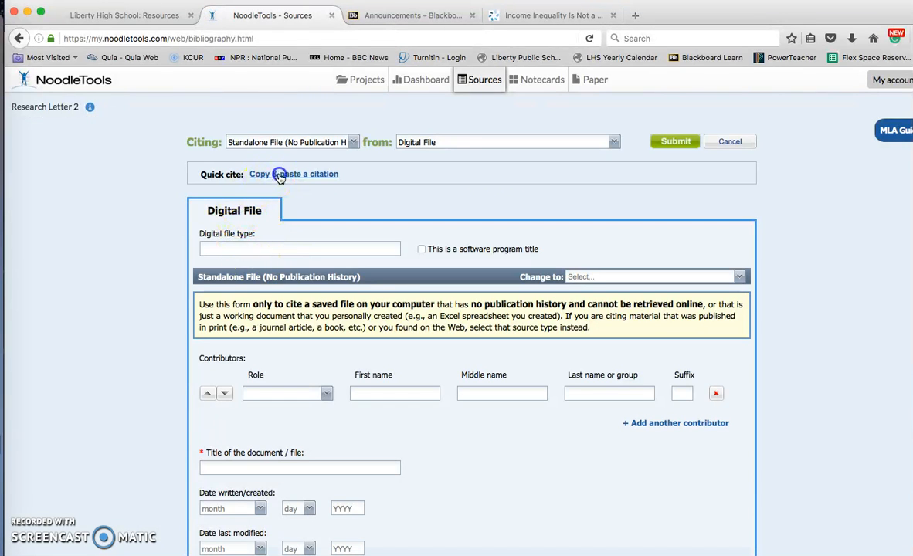
Step: Paste the To Kill a Mockingbird citation as a quick cite for the standalone file and submit it
click(278, 175)
click(247, 413)
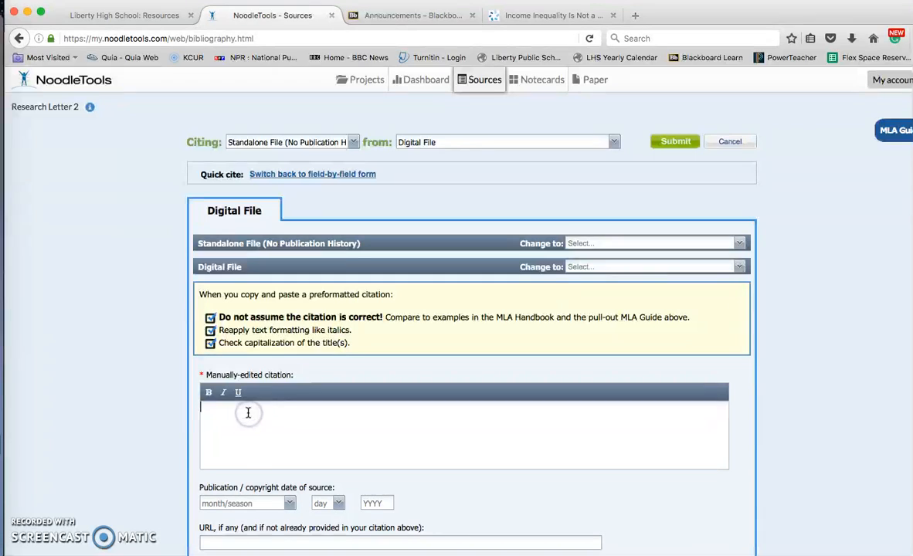
key(super+v)
scroll(351, 463, down, 5)
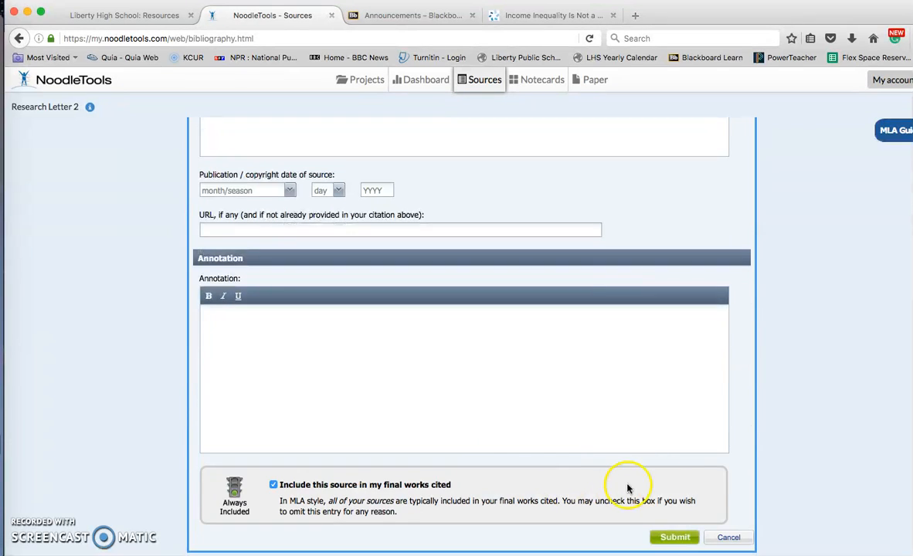
click(666, 536)
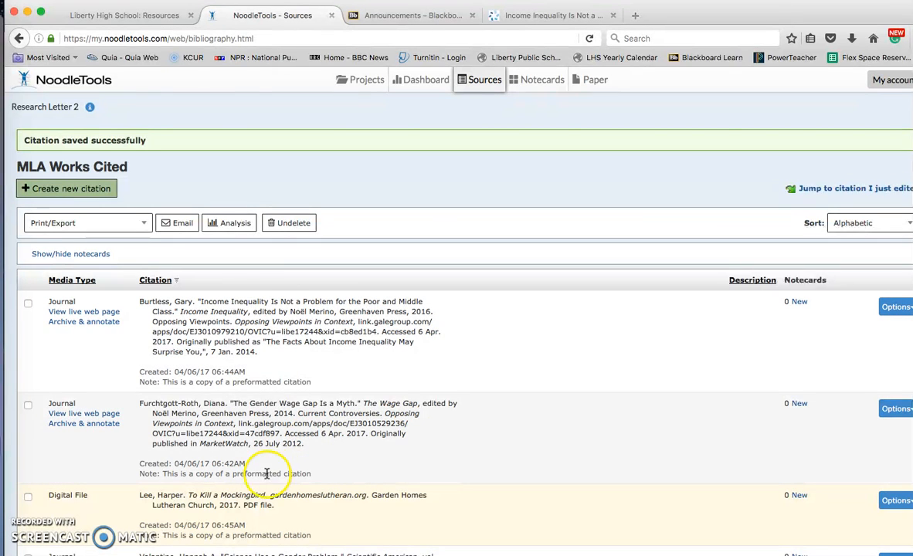
Step: Review the saved citations, export the Works Cited list to Word and open the exported file in Microsoft Word
scroll(362, 428, down, 1)
scroll(362, 429, down, 3)
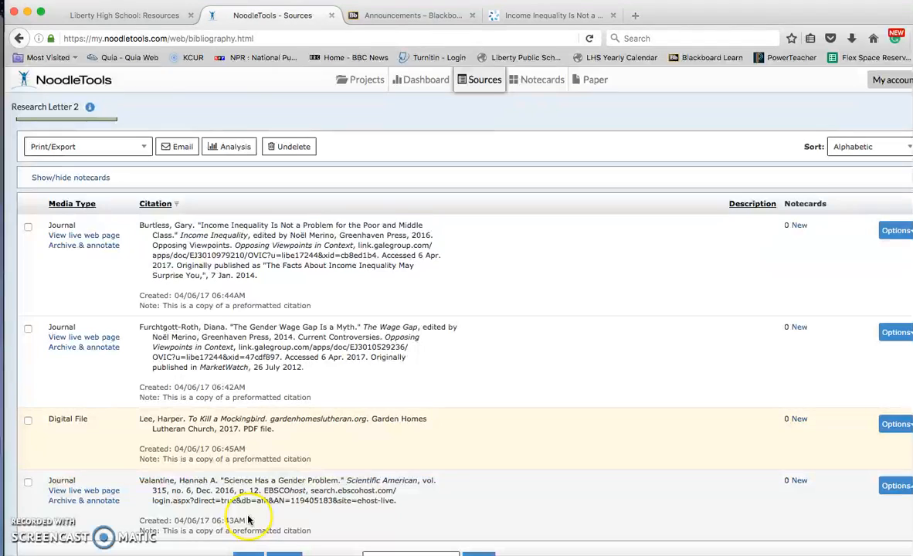
scroll(290, 432, up, 3)
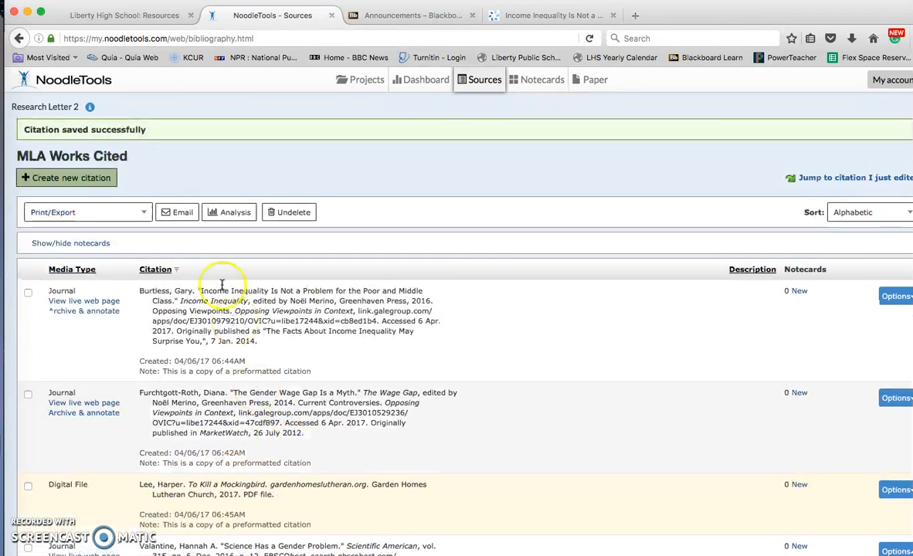
click(145, 214)
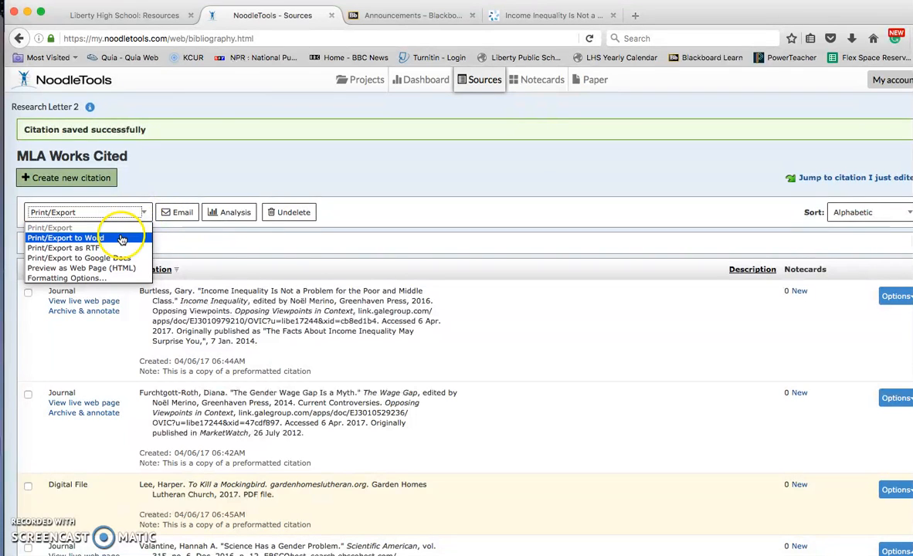
click(121, 239)
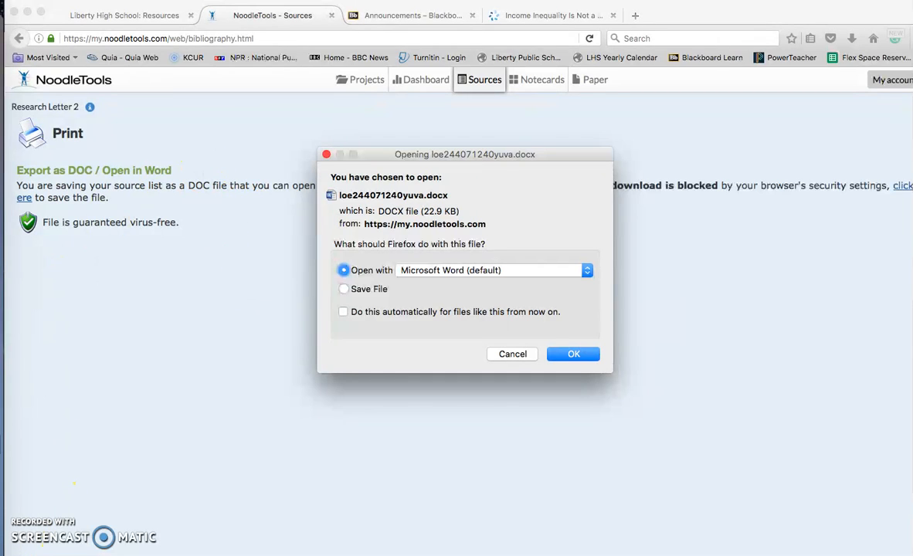
click(573, 354)
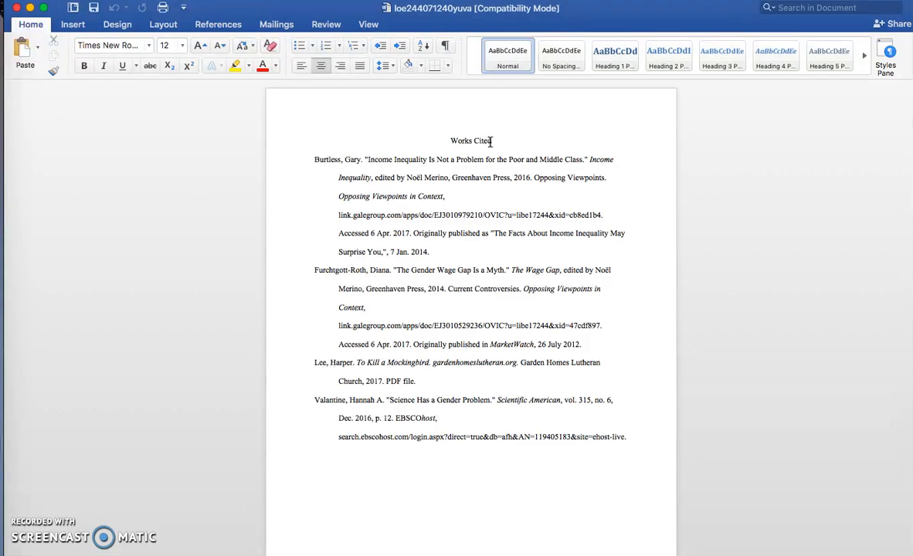
Step: Check the alphabetical order of the exported Works Cited entries by highlighting each author's last name
click(339, 158)
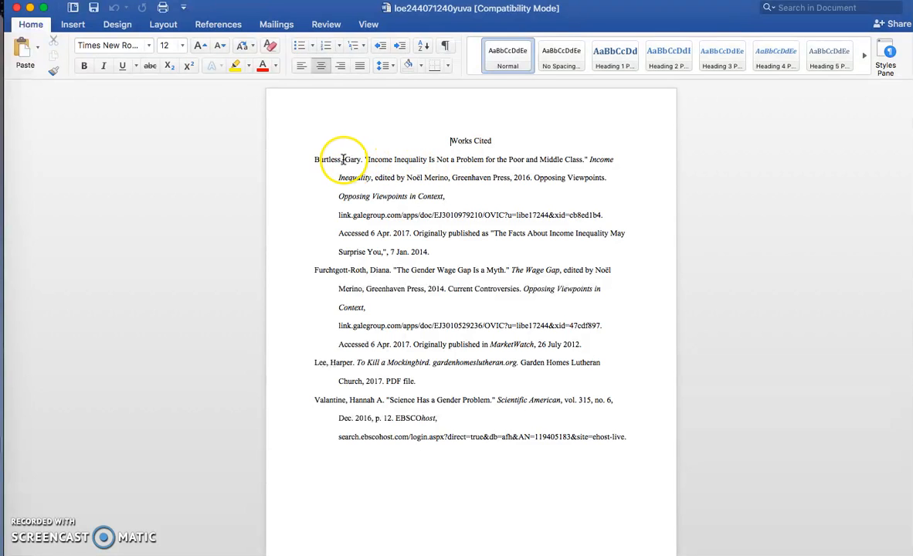
drag(339, 158, 312, 159)
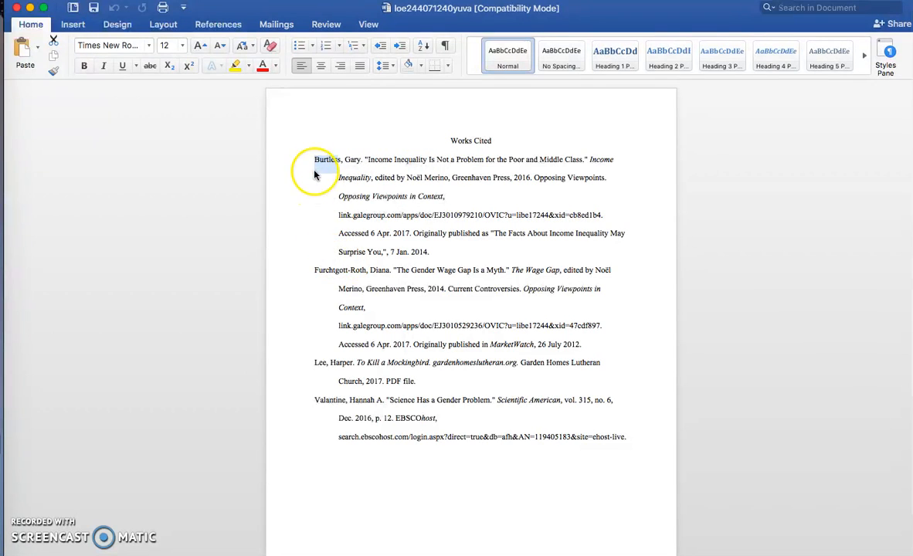
click(315, 270)
drag(315, 269, 345, 270)
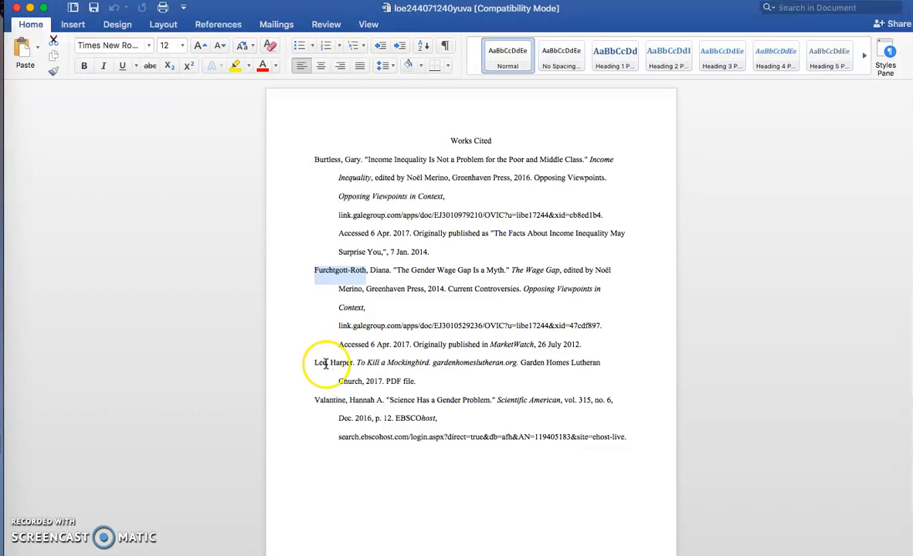
double_click(316, 362)
drag(316, 399, 348, 400)
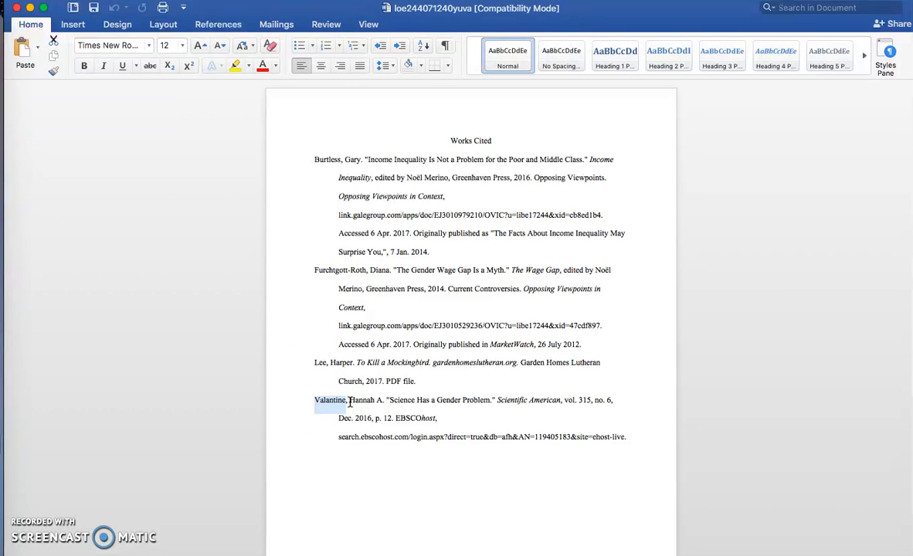